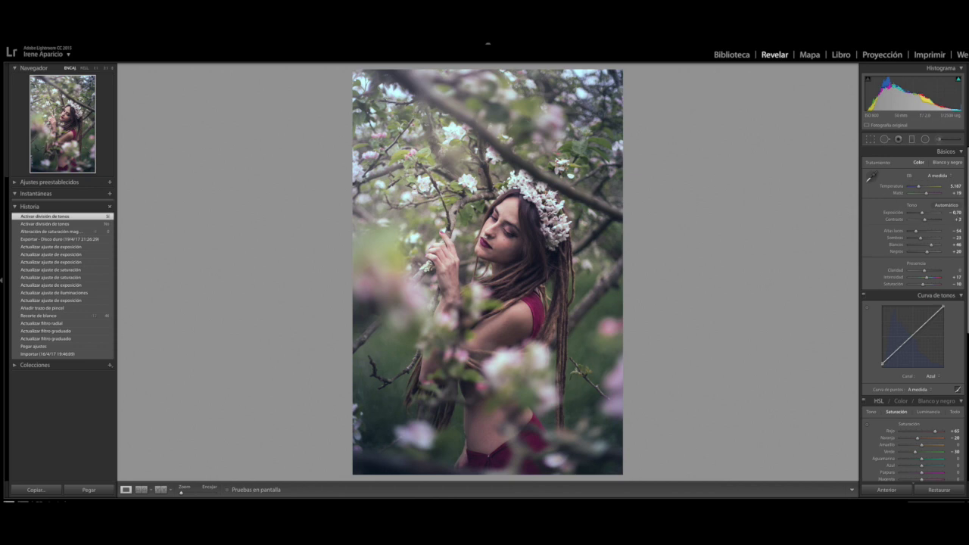
# - Paste the copied develop settings onto the blossom portrait, then reset them to the original
pyautogui.click(907, 491)
pyautogui.click(934, 491)
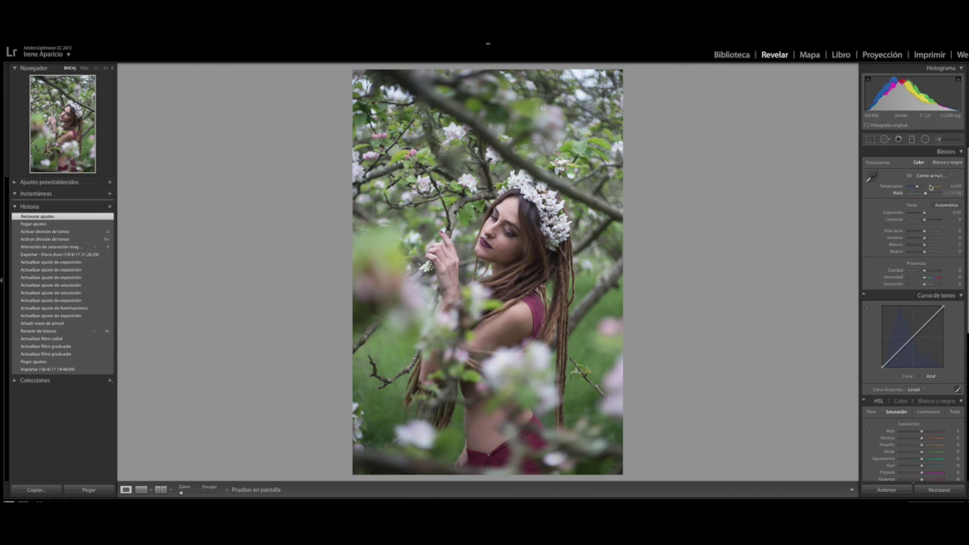
# - Set the Básicos white balance Temperatura to 5187
pyautogui.click(957, 186)
pyautogui.write('5187')
pyautogui.press('Return')
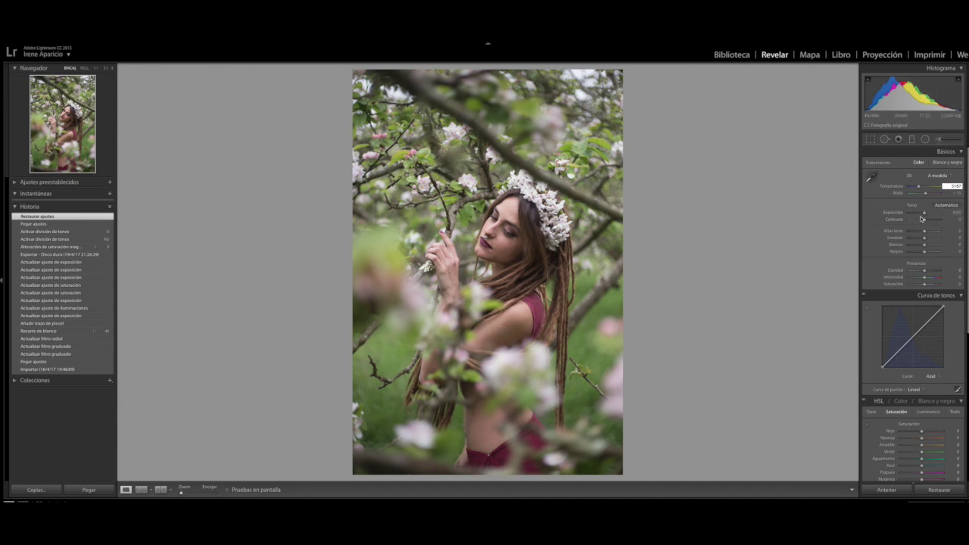
pyautogui.click(953, 212)
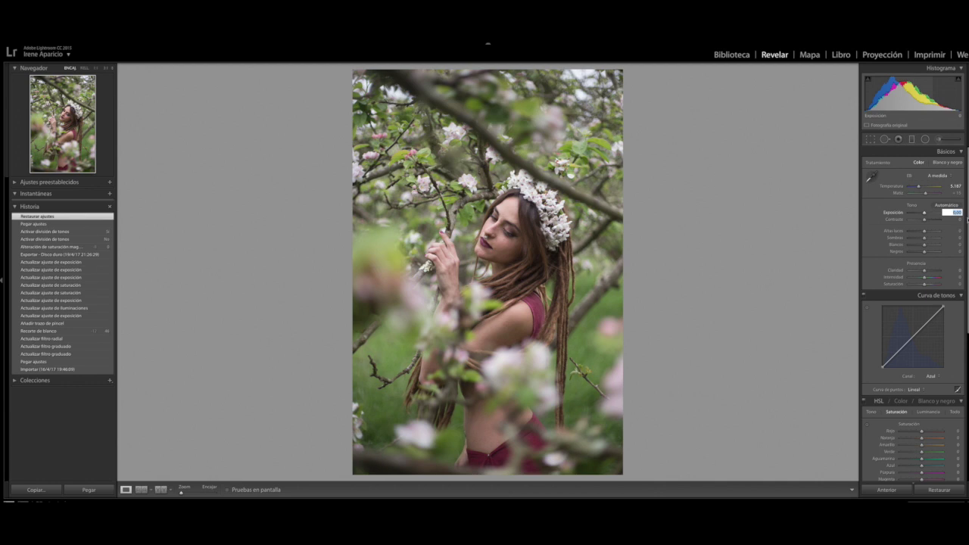
# - Set exposure to -0.70, contrast to +3 and highlights to -54
pyautogui.write('-0.7')
pyautogui.press('Return')
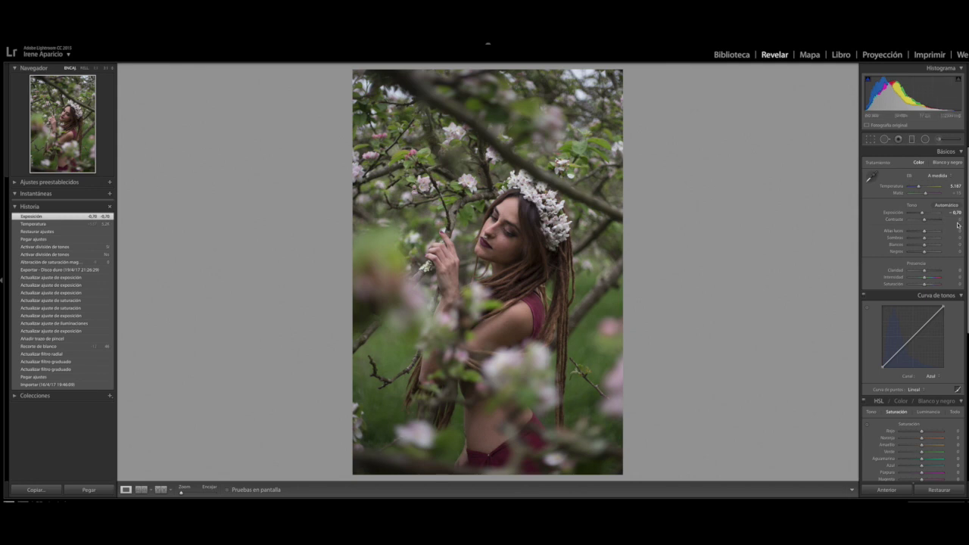
pyautogui.click(955, 219)
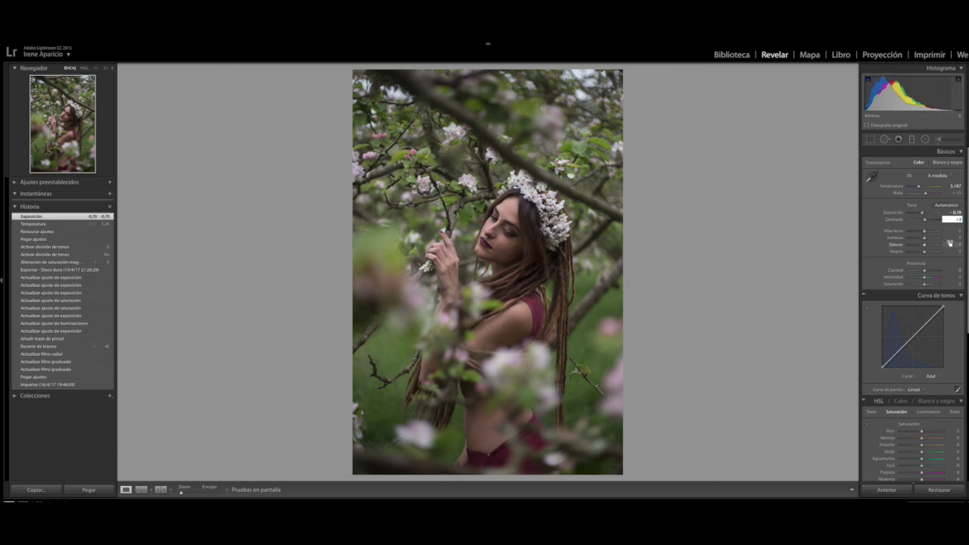
pyautogui.write('1')
pyautogui.press('Tab')
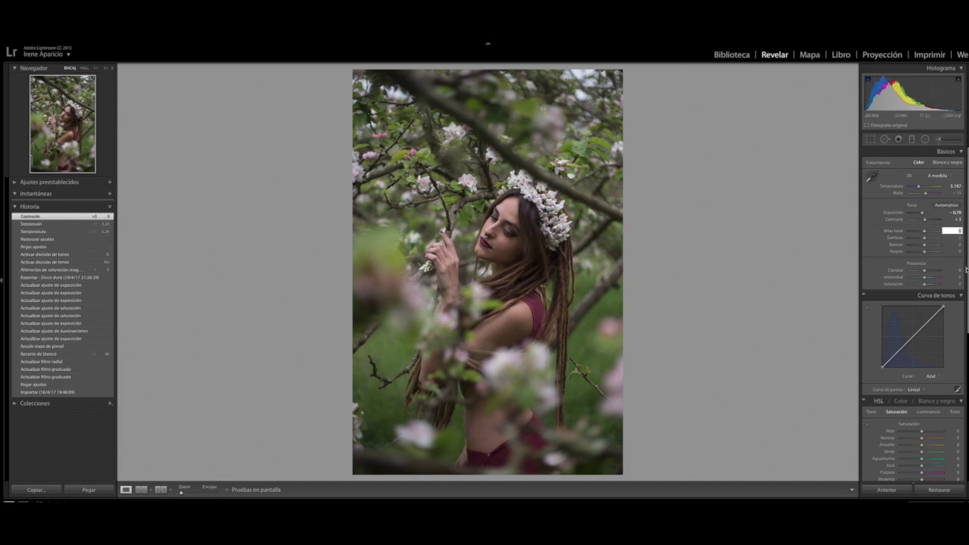
pyautogui.write('-54')
pyautogui.press('Return')
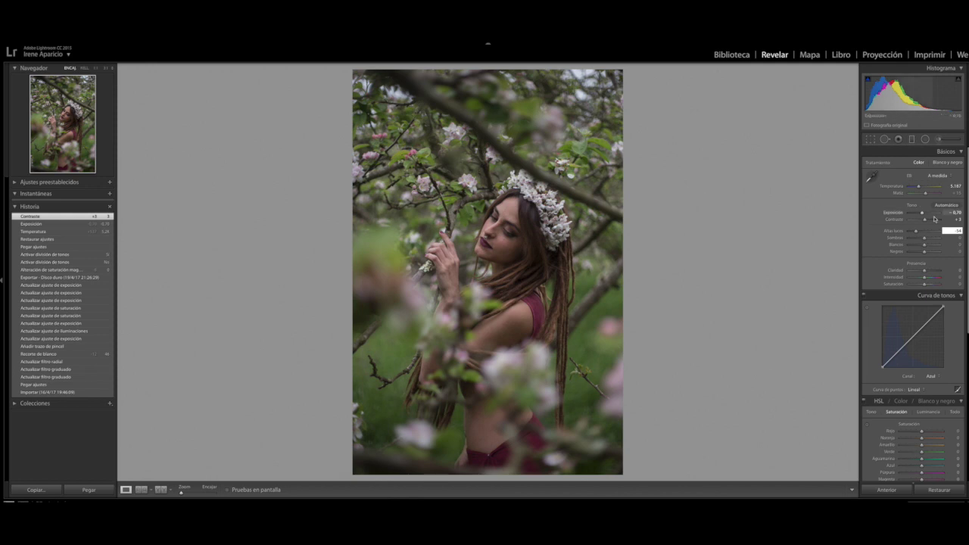
pyautogui.press('Tab')
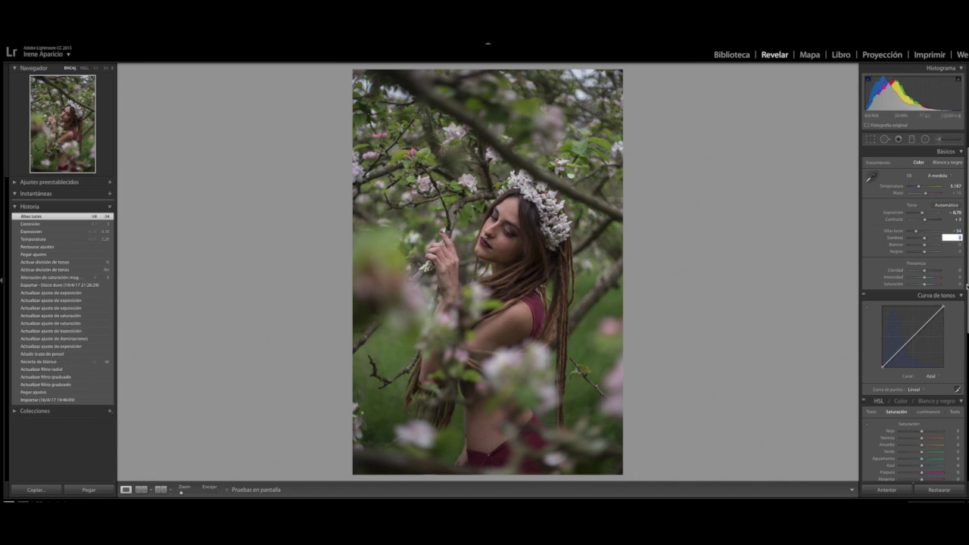
# - Set shadows to -23, whites to +46 and blacks to +20
pyautogui.press('BackSpace')
pyautogui.write('-23')
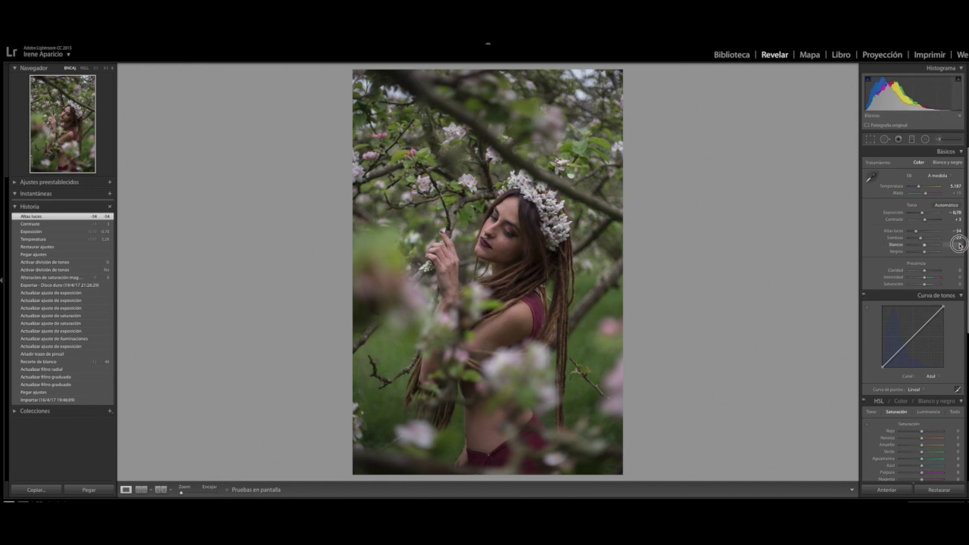
pyautogui.press('Tab')
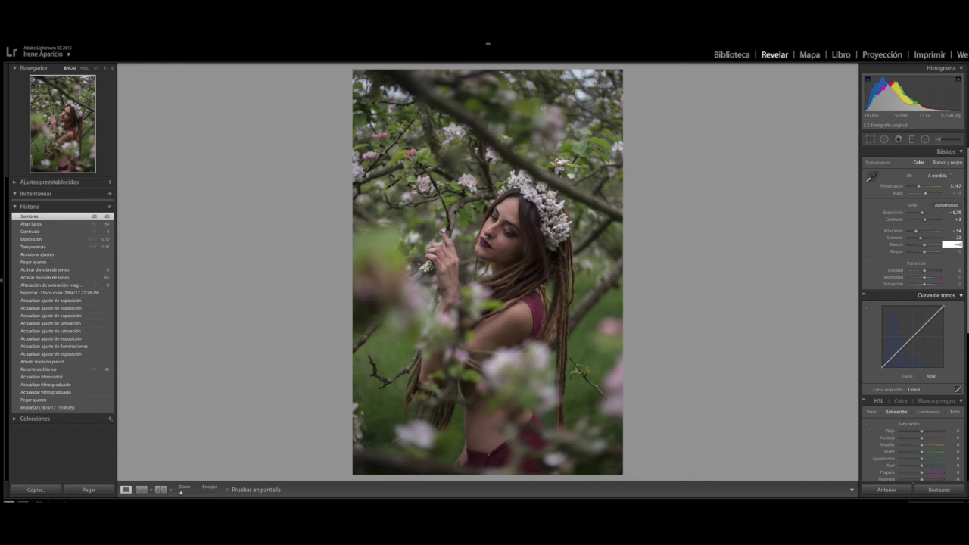
pyautogui.press('Return')
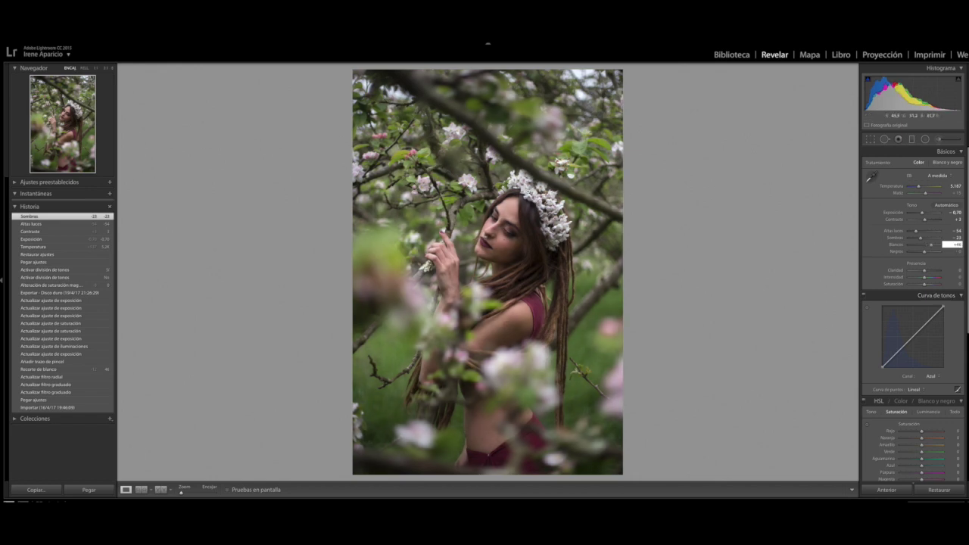
pyautogui.press('Tab')
pyautogui.write('+20')
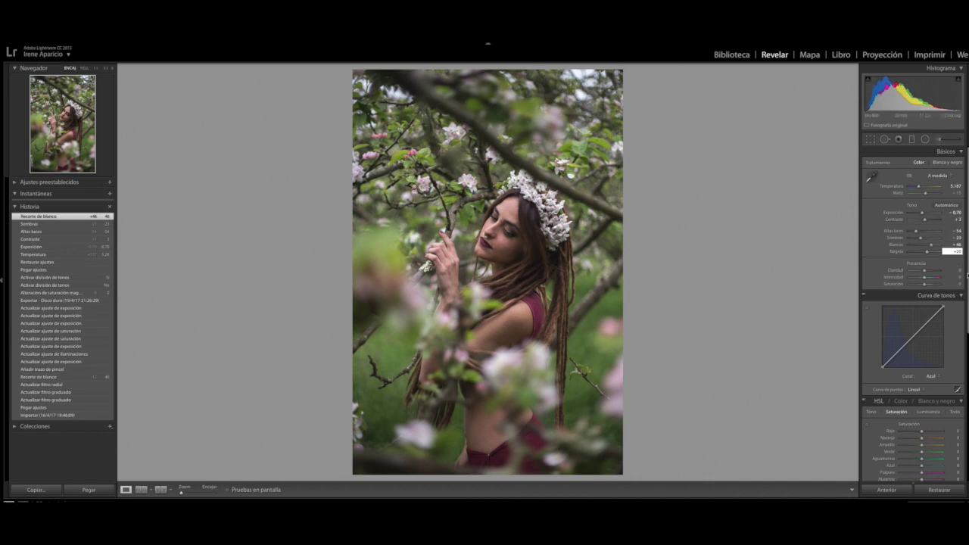
pyautogui.press('Return')
pyautogui.scroll(-1, 907, 255)
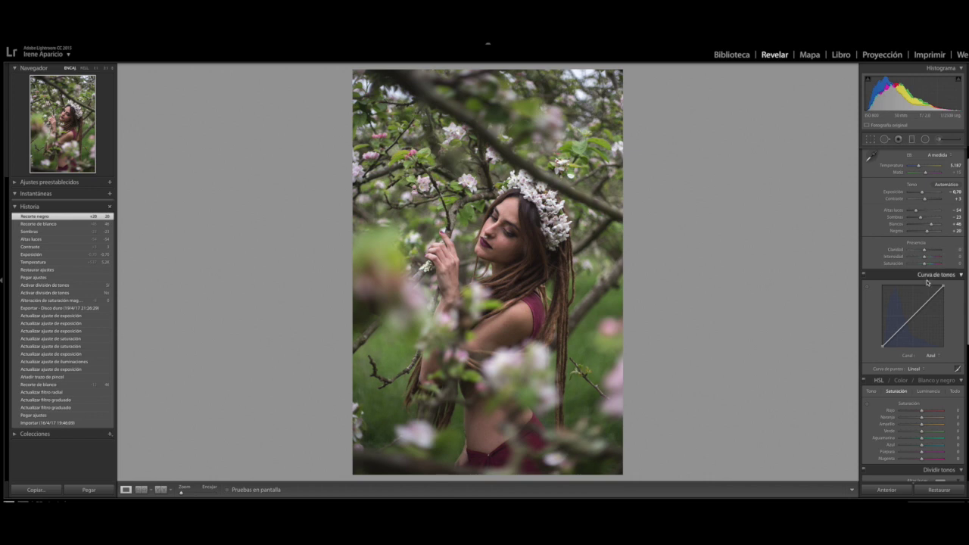
# - In Presencia, set Saturación to -10 and Intensidad (vibrance) to +17
pyautogui.click(956, 257)
pyautogui.click(957, 263)
pyautogui.write('-10')
pyautogui.press('Return')
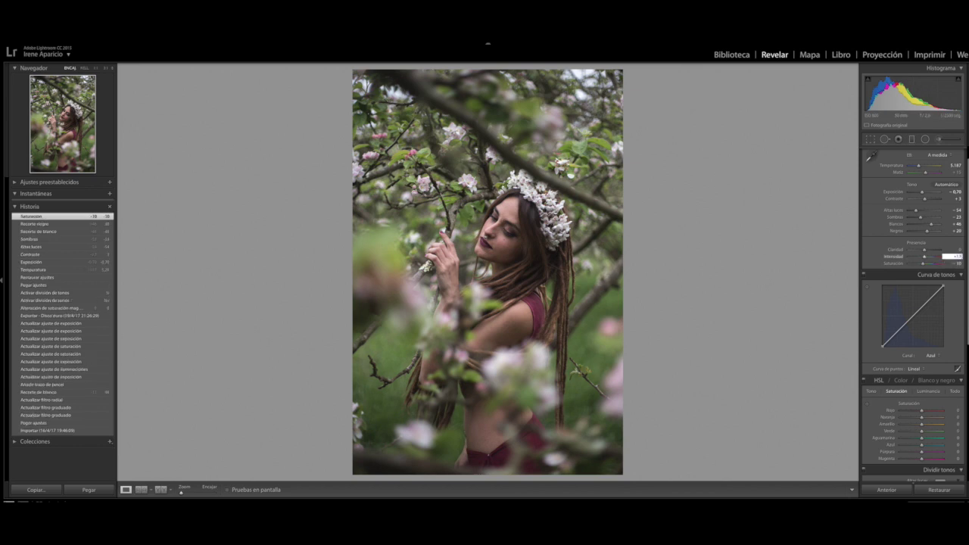
pyautogui.press('Up')
pyautogui.press('Up')
pyautogui.press('Return')
pyautogui.scroll(2, 906, 198)
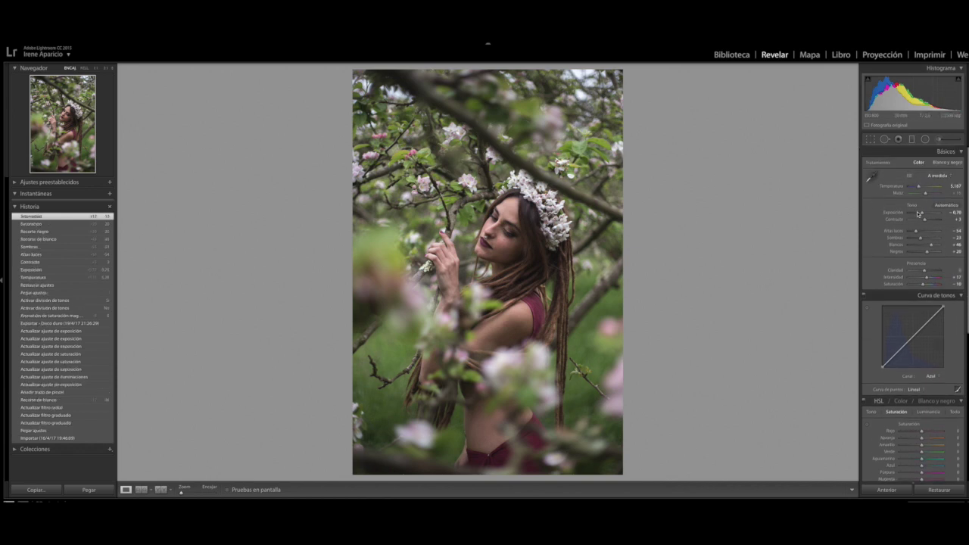
pyautogui.scroll(-2, 960, 333)
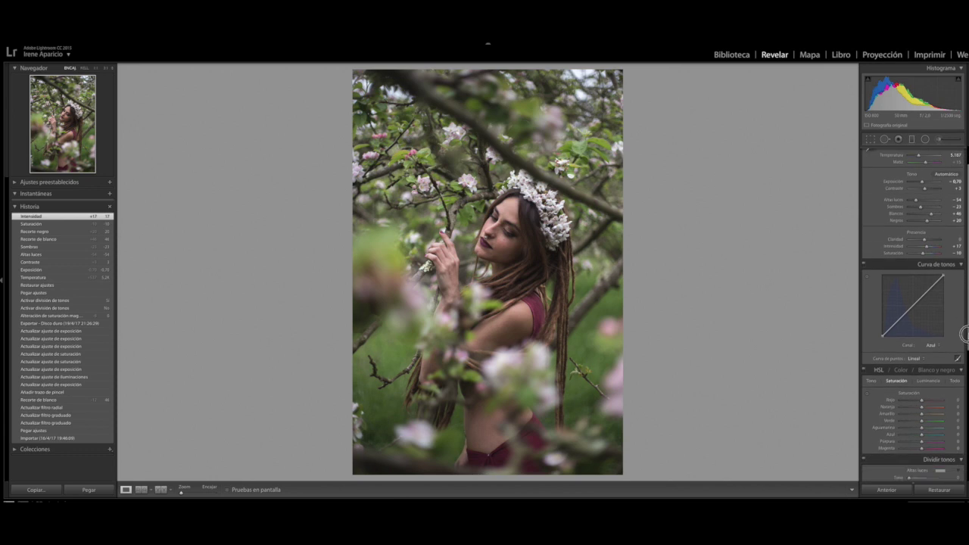
# - Switch the tone curve's channel to Rojo (red)
pyautogui.click(933, 349)
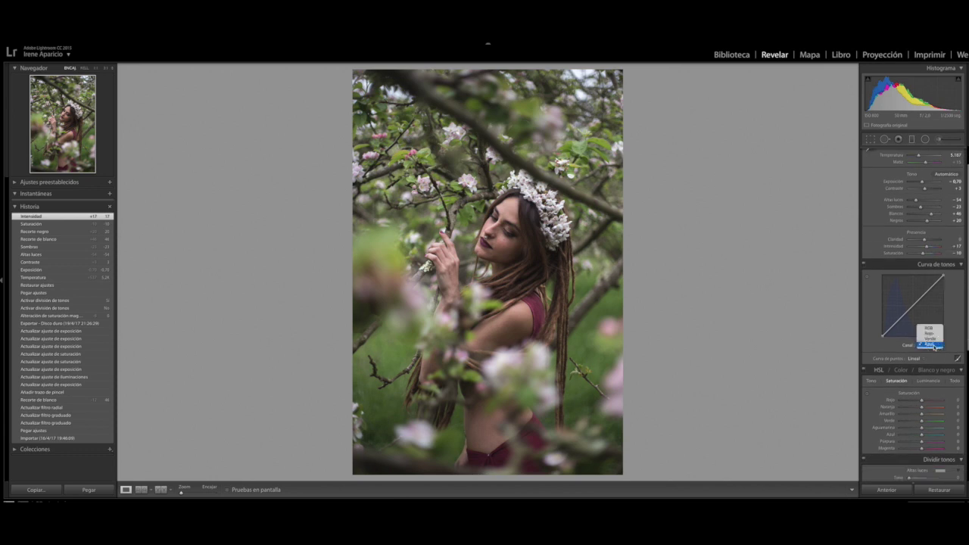
pyautogui.click(930, 329)
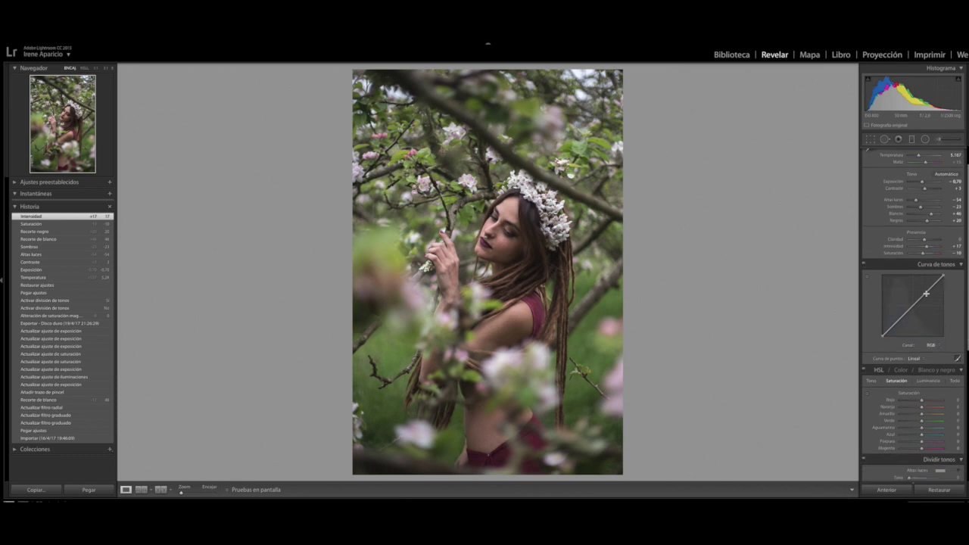
pyautogui.click(931, 345)
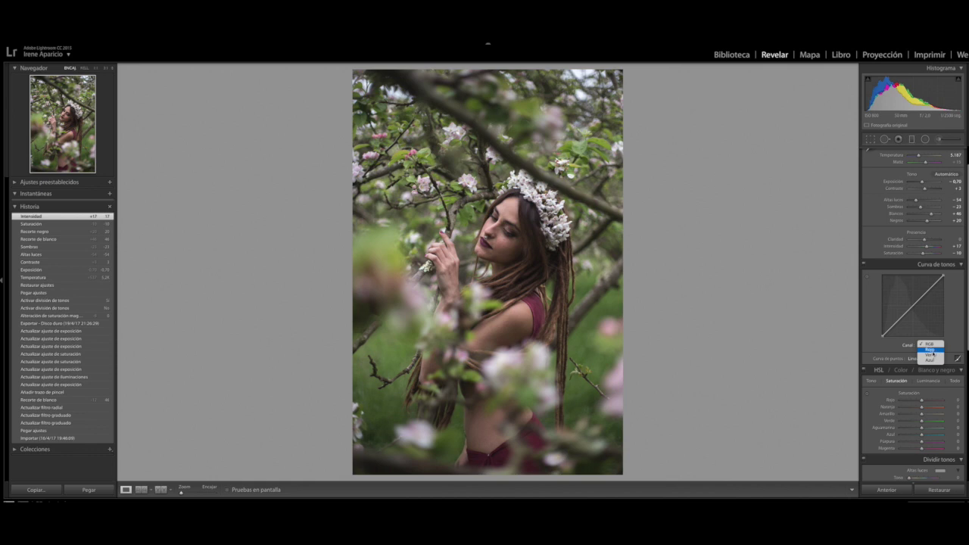
pyautogui.click(930, 350)
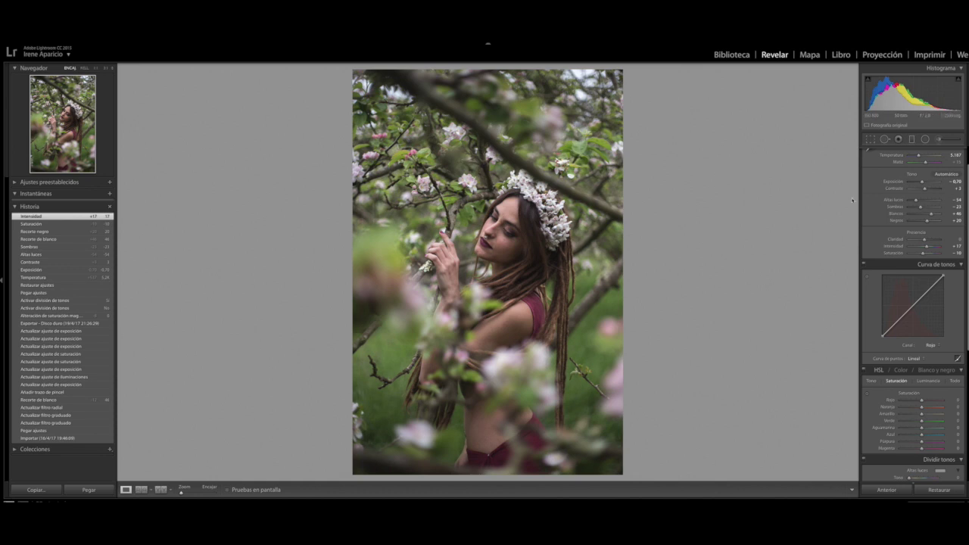
pyautogui.click(938, 346)
pyautogui.click(938, 344)
# - Add three points to the red curve and pull its top endpoint down
pyautogui.click(928, 288)
pyautogui.click(913, 305)
pyautogui.click(897, 322)
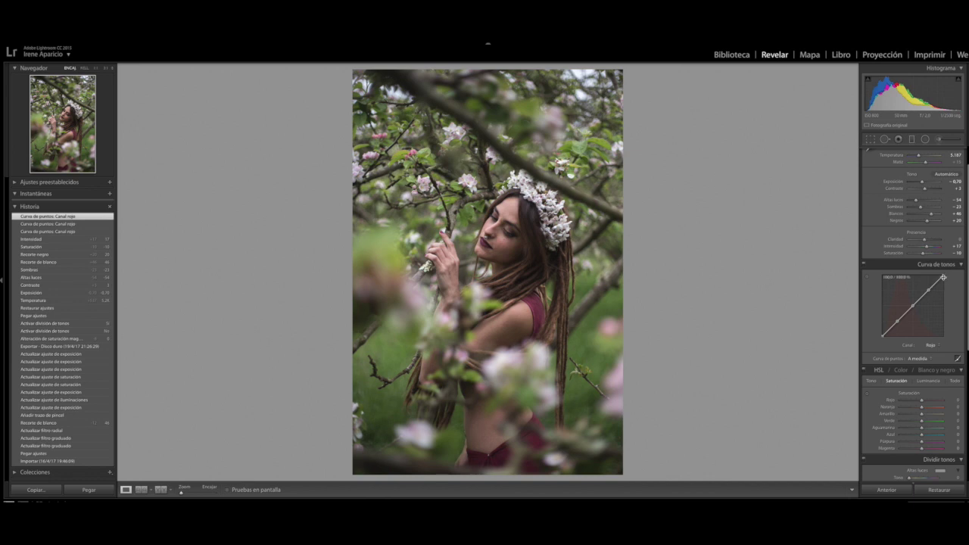
pyautogui.moveTo(945, 279); pyautogui.dragTo(943, 282)
pyautogui.moveTo(943, 280); pyautogui.dragTo(941, 286)
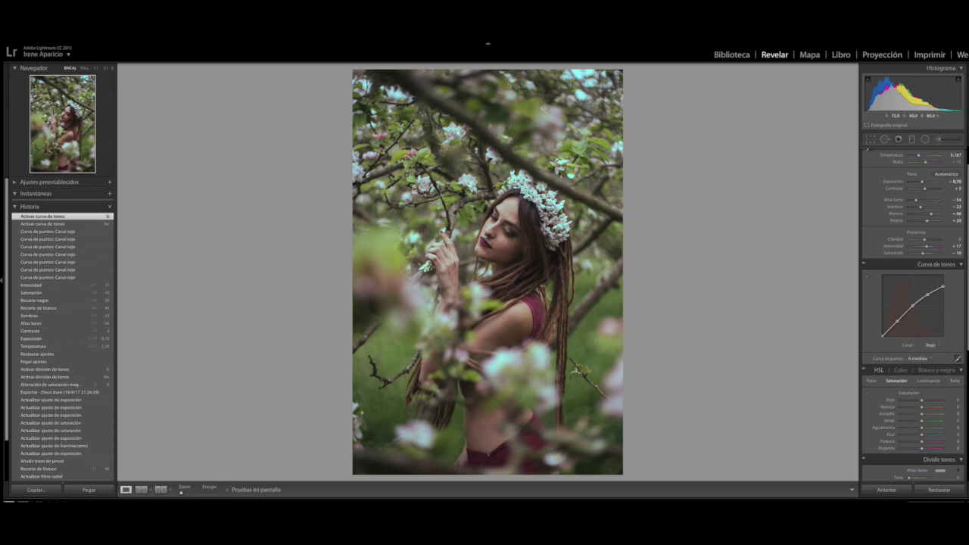
pyautogui.click(931, 347)
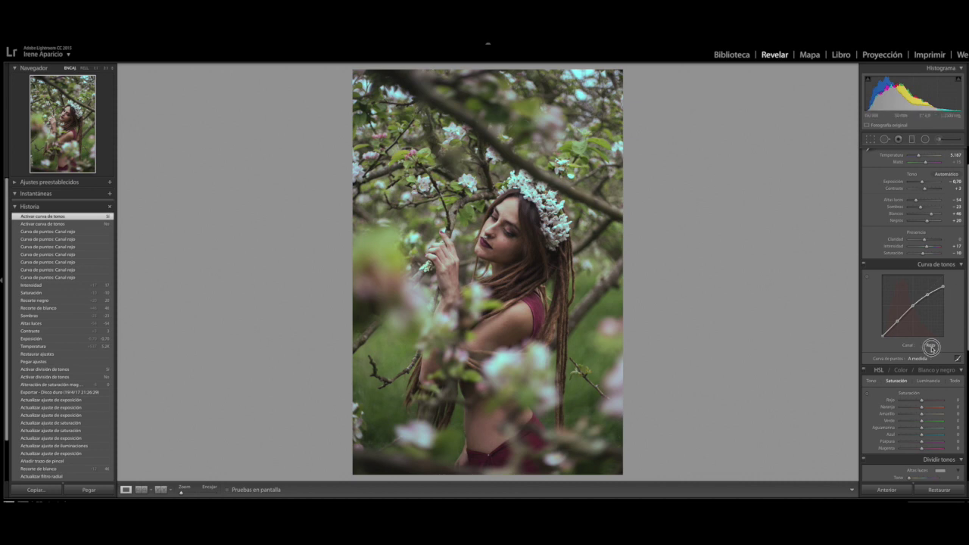
# - Switch the tone curve to Azul and lift the blue black point slightly
pyautogui.click(930, 354)
pyautogui.moveTo(882, 336); pyautogui.dragTo(882, 333)
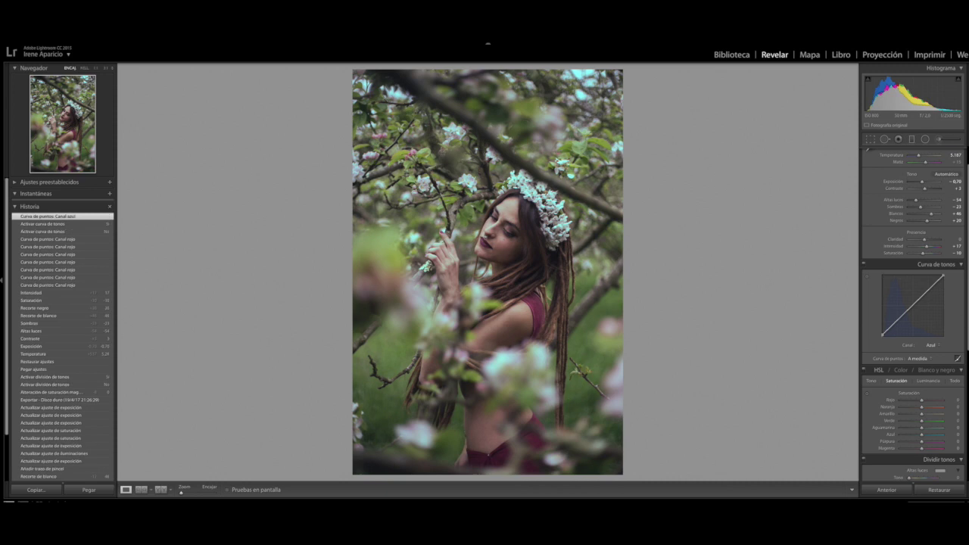
pyautogui.moveTo(967, 288); pyautogui.dragTo(966, 344)
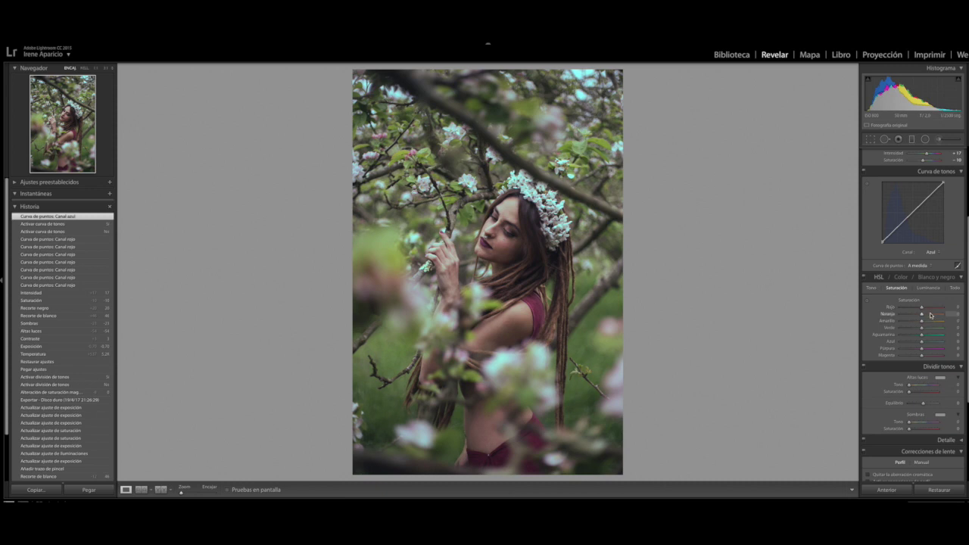
# - Set HSL saturation to Rojo +65, Naranja -20 and Verde -30
pyautogui.moveTo(924, 310); pyautogui.dragTo(936, 308)
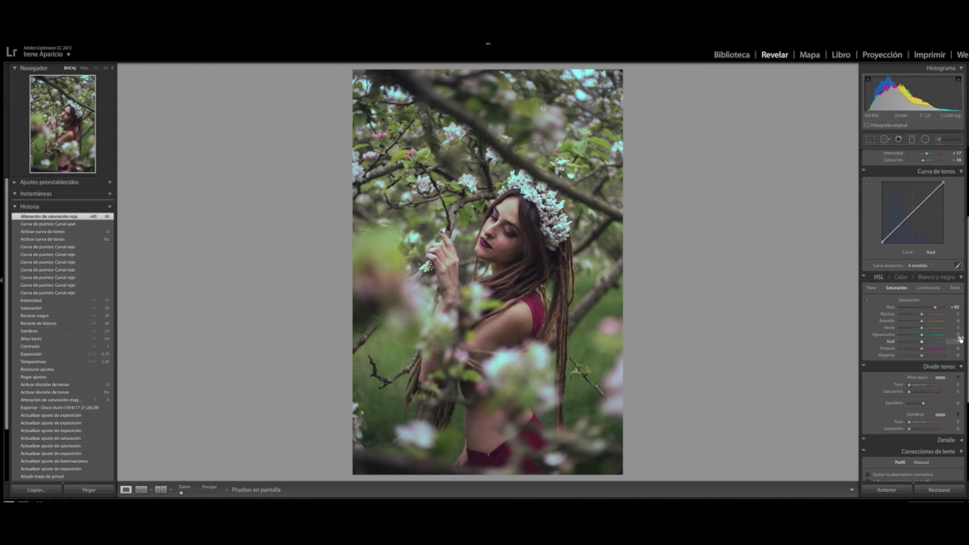
pyautogui.moveTo(920, 314); pyautogui.dragTo(917, 315)
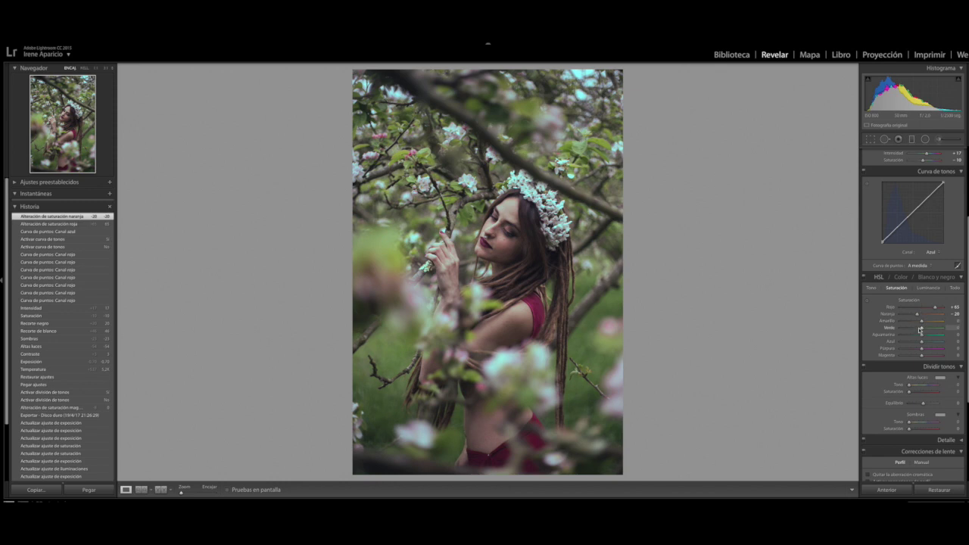
pyautogui.moveTo(920, 331); pyautogui.dragTo(914, 329)
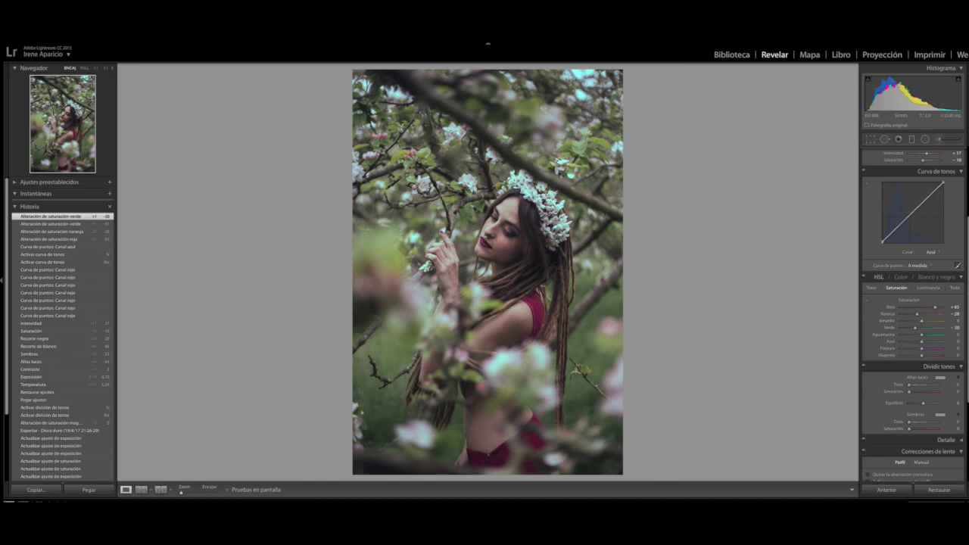
pyautogui.scroll(-3, 890, 323)
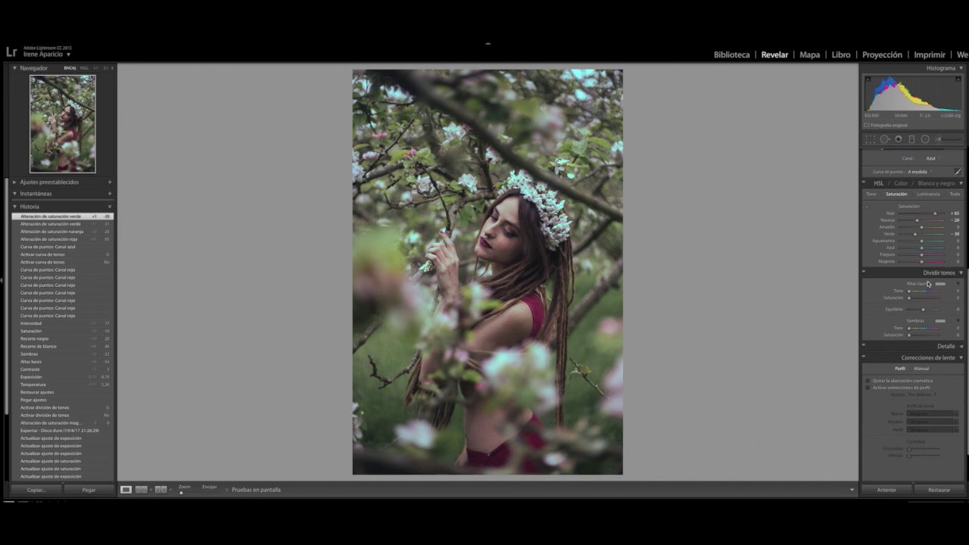
# - Set the split-toning highlights to hue 35 and saturation 13
pyautogui.click(955, 290)
pyautogui.write('35')
pyautogui.press('Return')
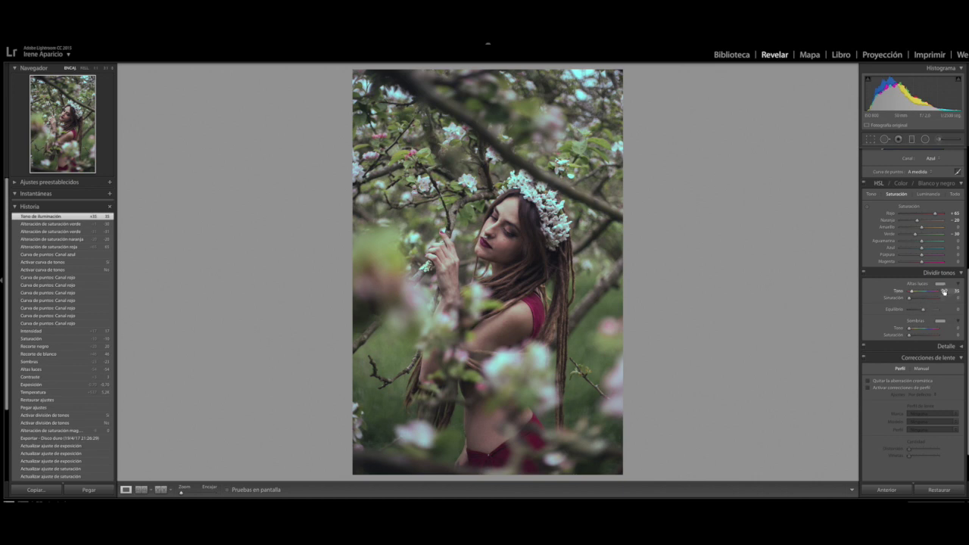
pyautogui.click(940, 284)
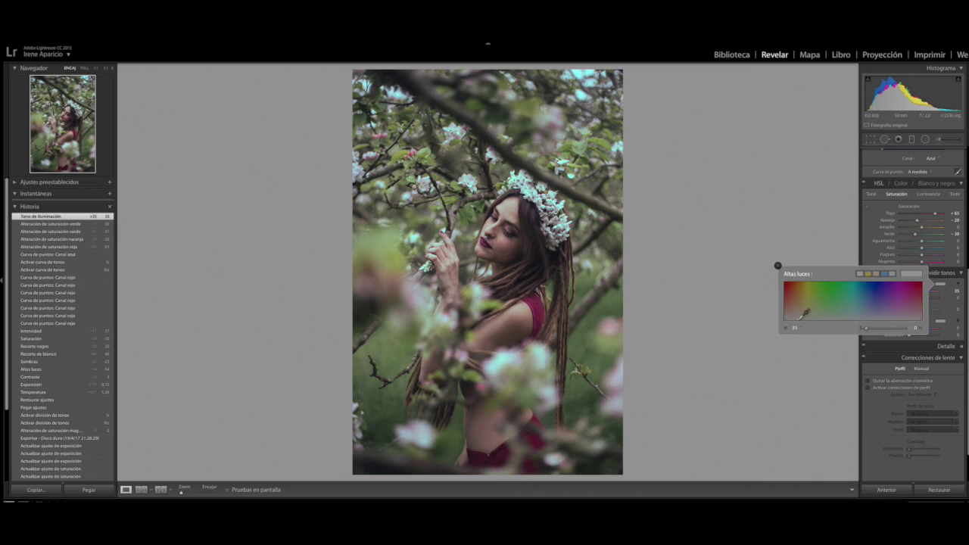
pyautogui.click(963, 288)
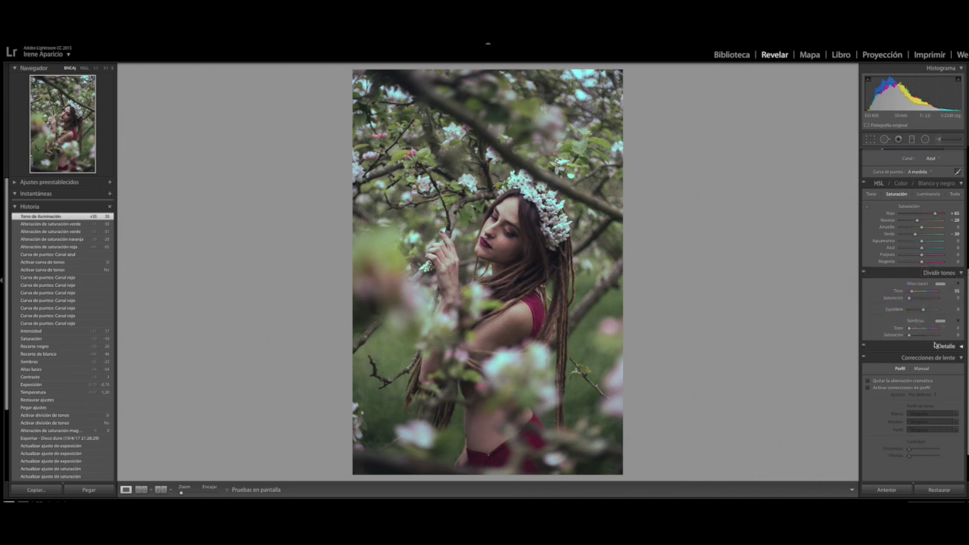
pyautogui.click(954, 298)
pyautogui.press('Return')
pyautogui.press('Return')
pyautogui.scroll(-2, 913, 314)
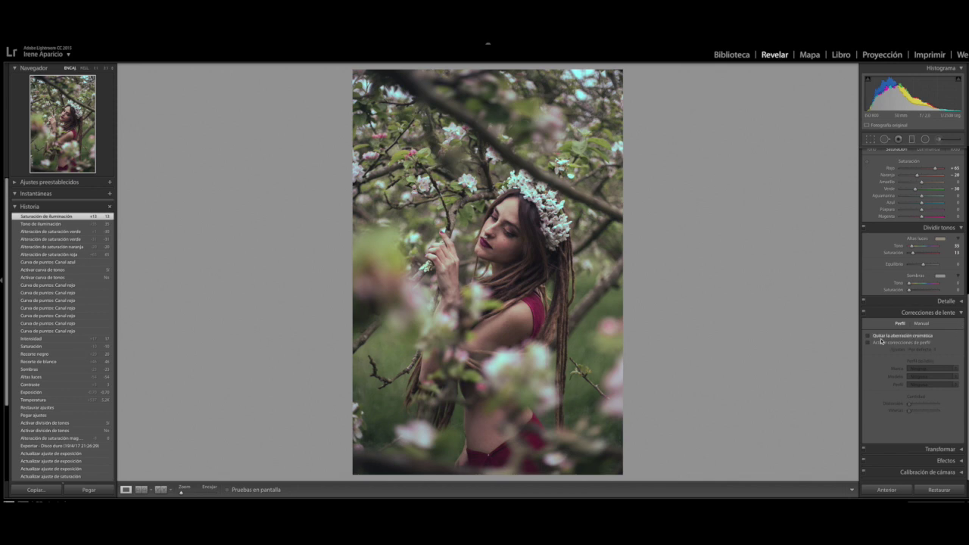
# - Enable chromatic aberration removal and lens profile corrections, compare on/off, then zoom to 1:1
pyautogui.click(917, 339)
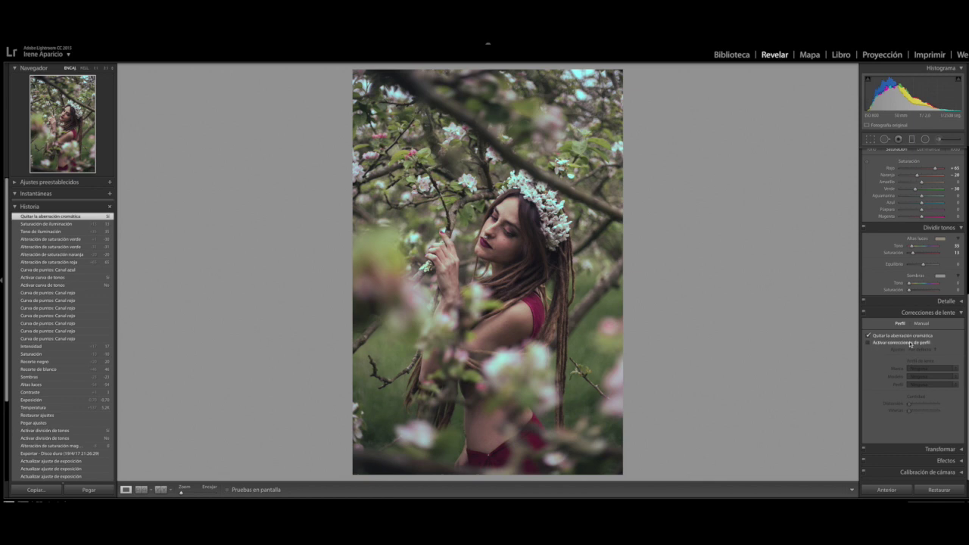
pyautogui.click(907, 343)
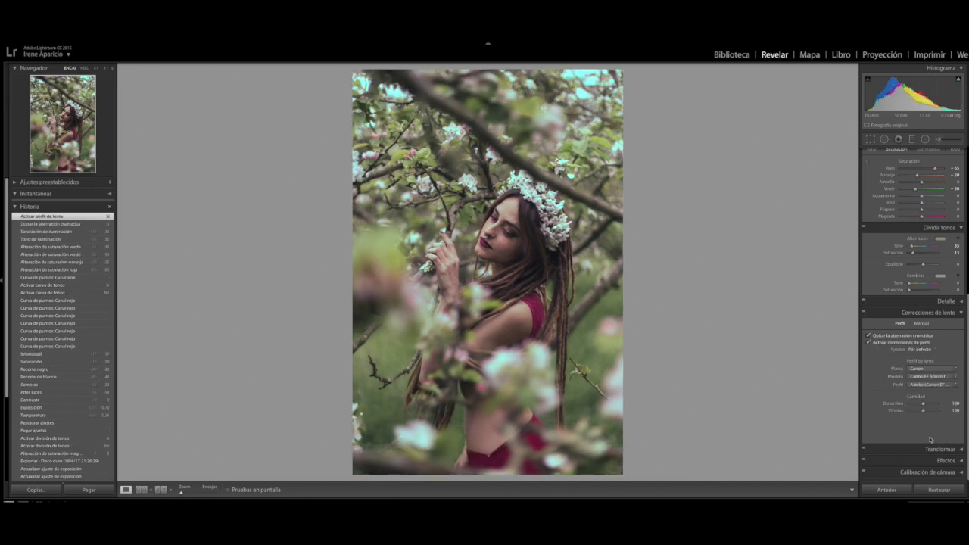
pyautogui.click(869, 343)
pyautogui.click(869, 343)
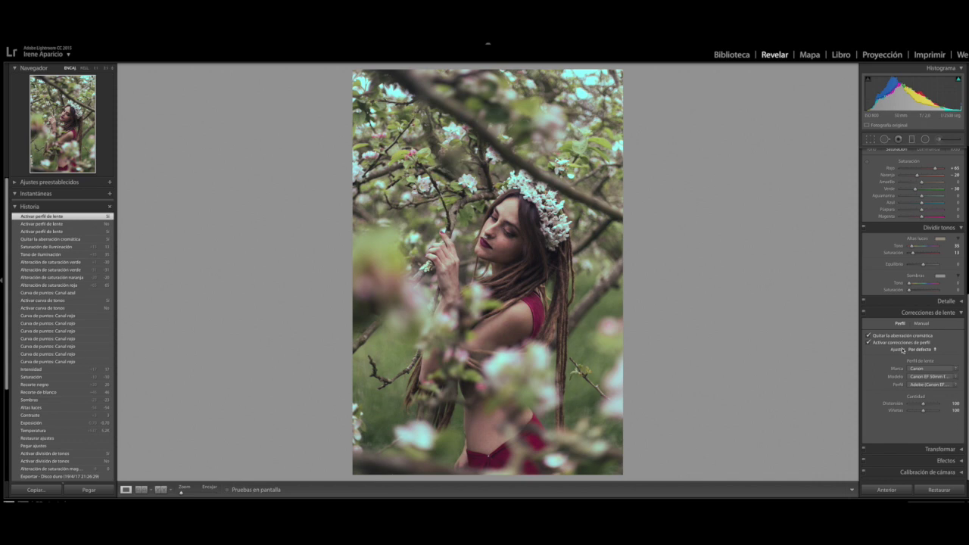
pyautogui.click(868, 342)
pyautogui.click(868, 342)
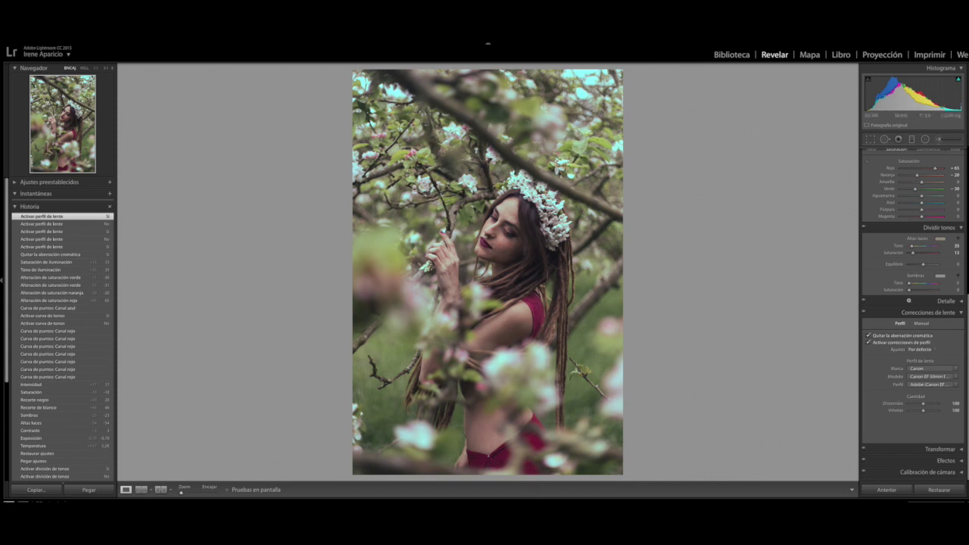
pyautogui.click(530, 280)
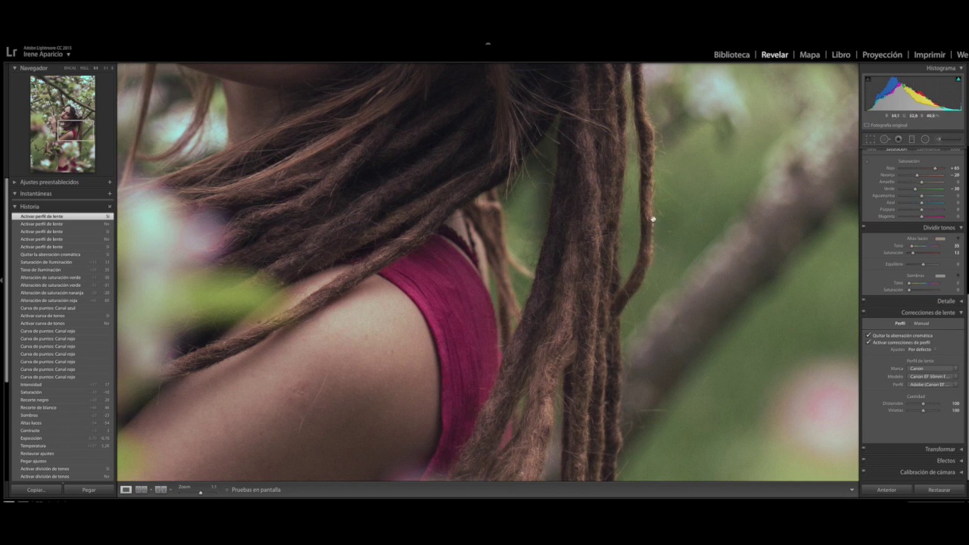
# - Zoom from the 1:1 close-up back to the fit view of the portrait
pyautogui.click(813, 327)
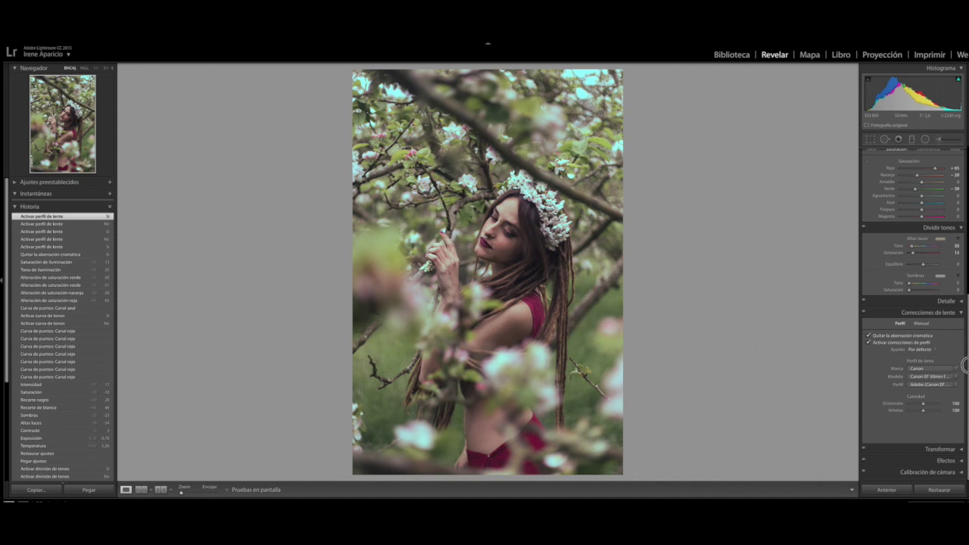
# - Scroll the right panel back to Básicos and start the Adjustment Brush with a new mask
pyautogui.scroll(5, 912, 303)
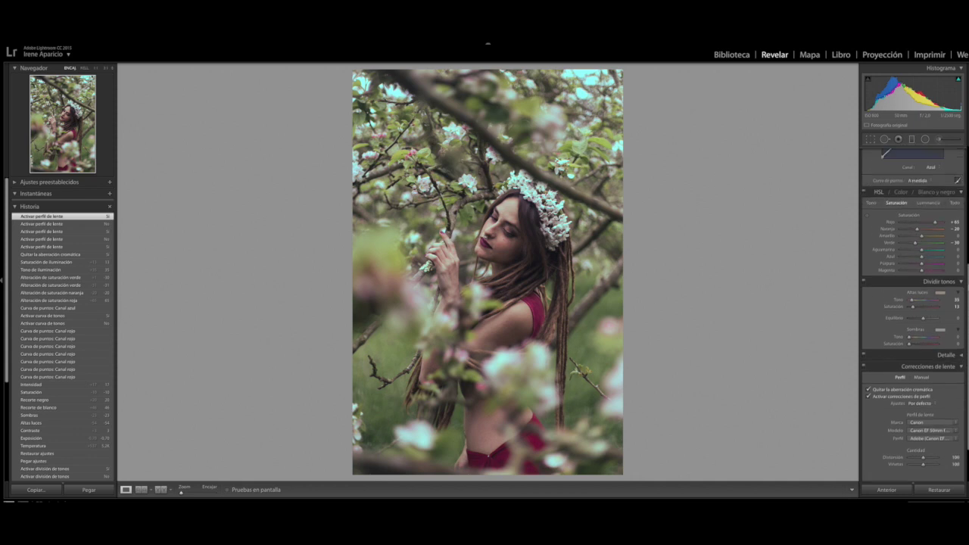
pyautogui.scroll(5, 912, 303)
pyautogui.scroll(2, 912, 303)
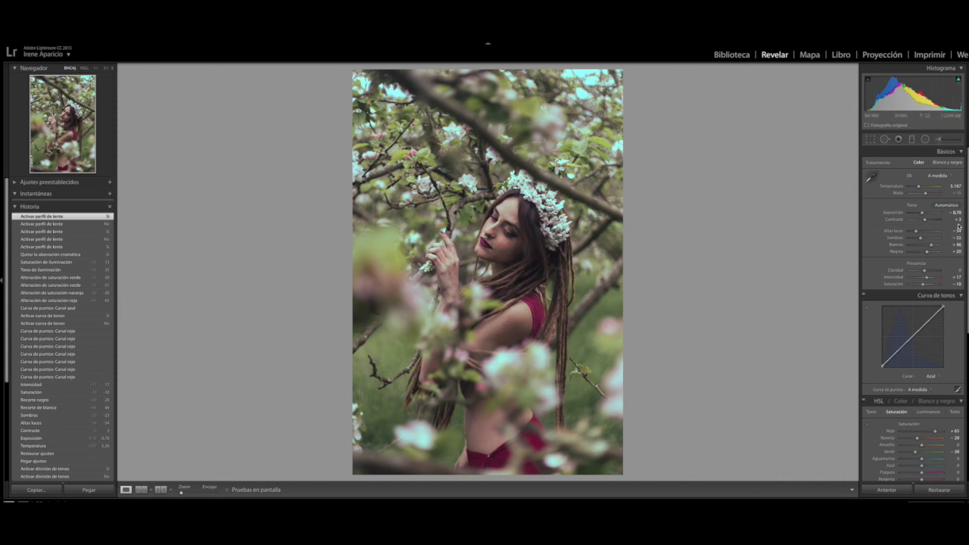
pyautogui.click(938, 140)
pyautogui.click(939, 140)
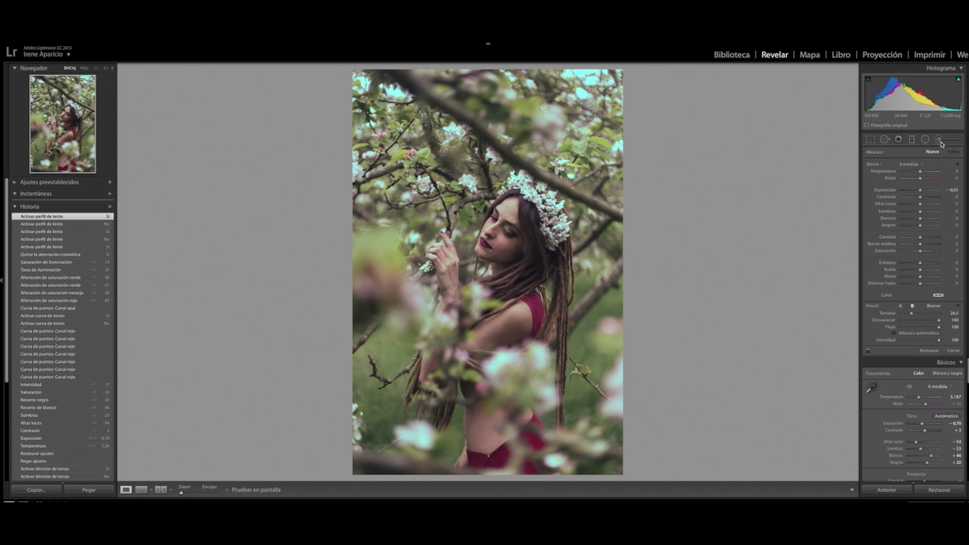
# - Shrink the brush size to 24 and paint a mask over her face
pyautogui.click(939, 140)
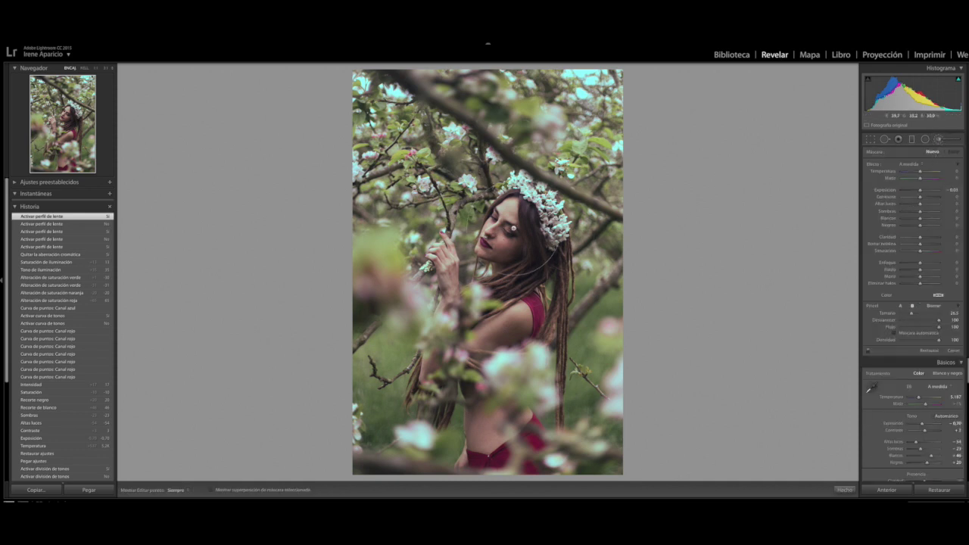
pyautogui.moveTo(912, 313); pyautogui.dragTo(910, 313)
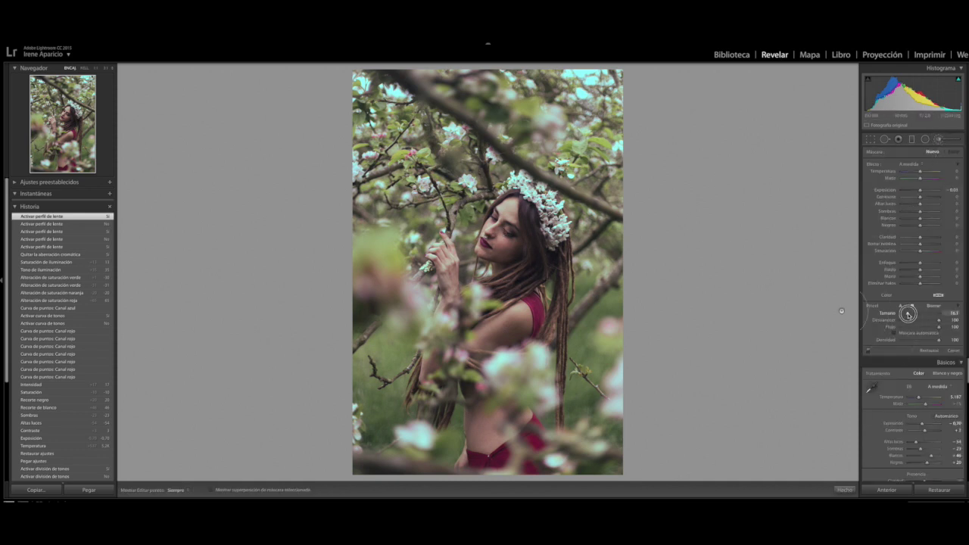
pyautogui.moveTo(501, 237); pyautogui.dragTo(528, 268)
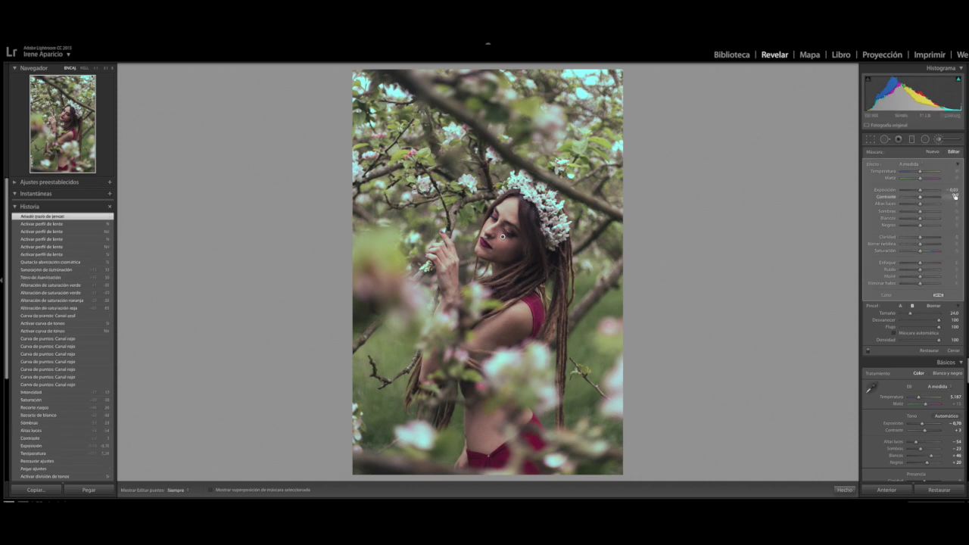
# - Brighten the painted area's exposure slightly, lower its saturation to -12, and close the brush
pyautogui.moveTo(921, 193); pyautogui.dragTo(922, 191)
pyautogui.moveTo(921, 190); pyautogui.dragTo(921, 192)
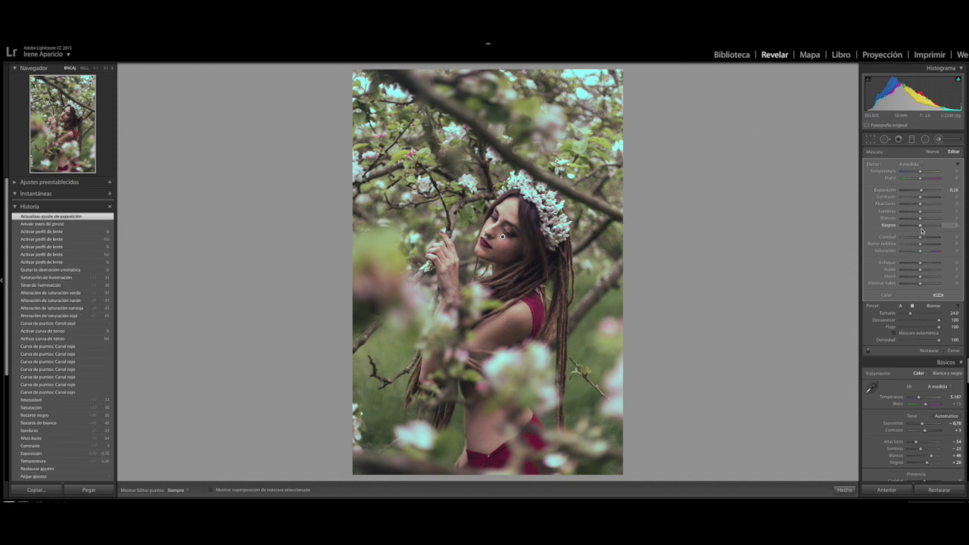
pyautogui.moveTo(920, 252); pyautogui.dragTo(917, 252)
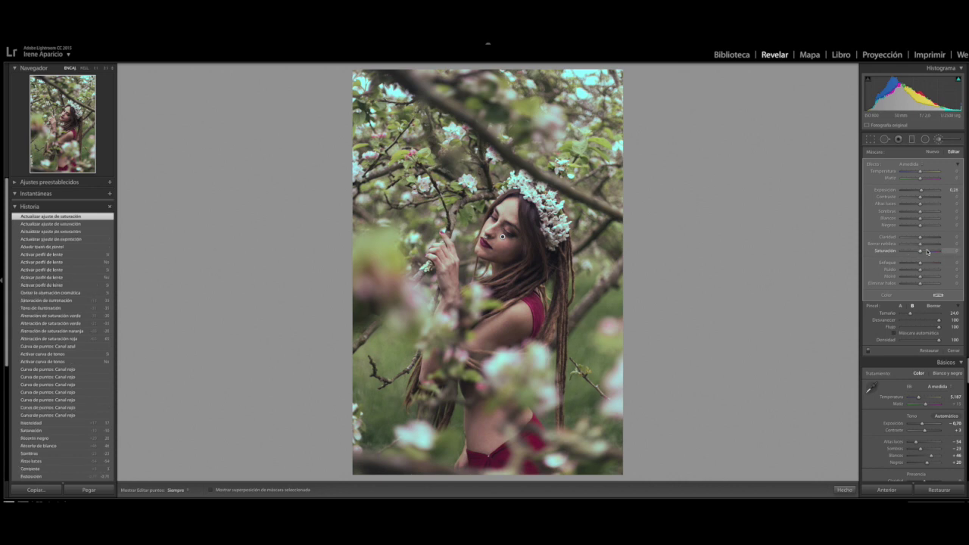
pyautogui.moveTo(921, 254); pyautogui.dragTo(919, 252)
pyautogui.moveTo(918, 252); pyautogui.dragTo(917, 252)
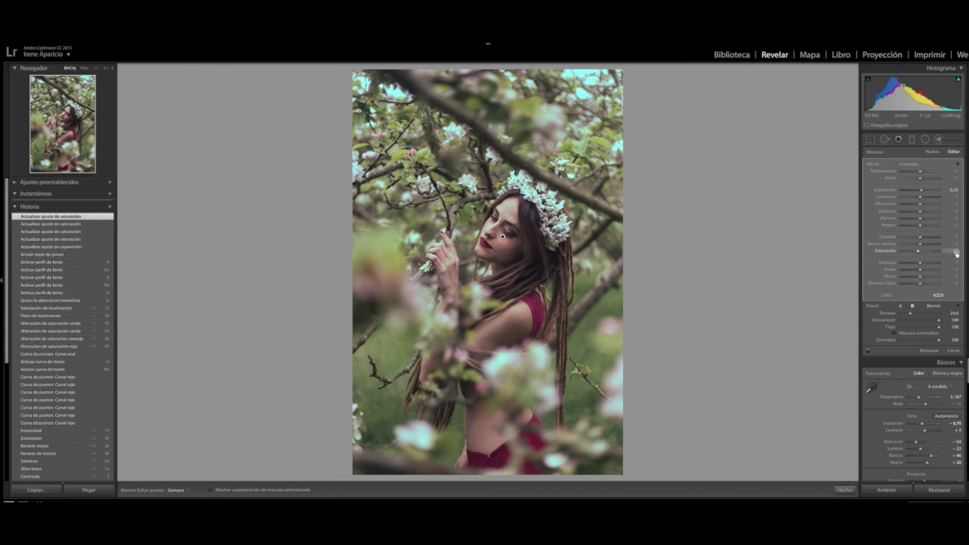
pyautogui.click(939, 141)
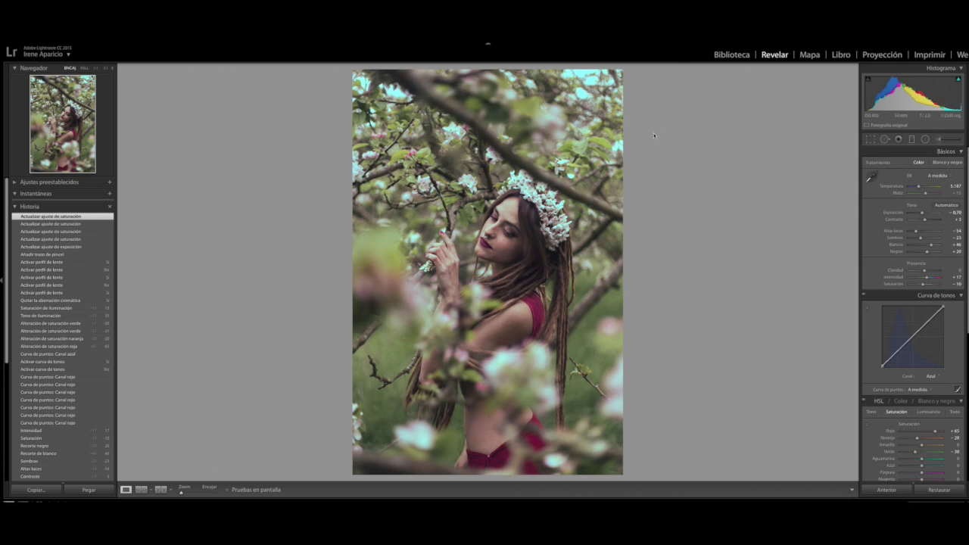
# - Create a photo-wide radial filter with Invertir máscara unchecked and exposure -0.69 outside the oval
pyautogui.click(925, 139)
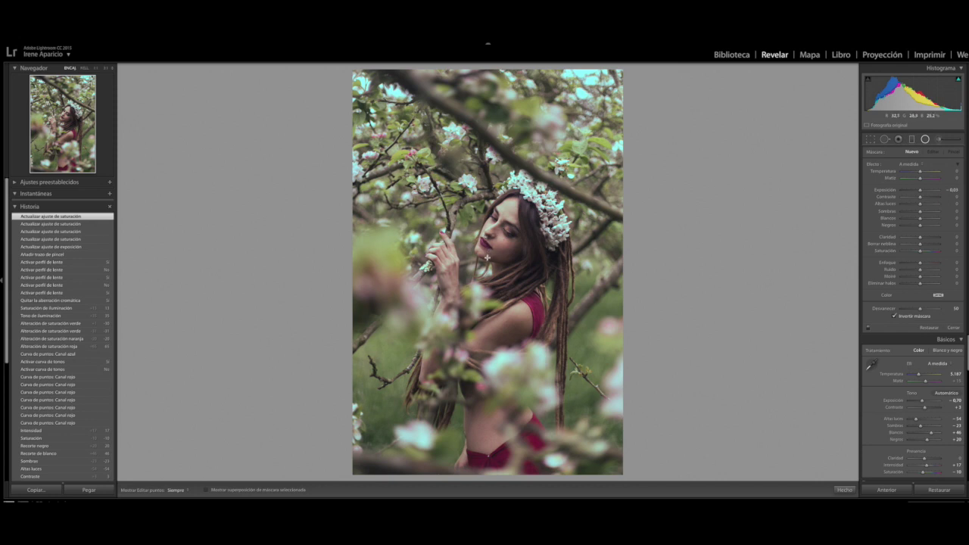
pyautogui.press('shift')
pyautogui.keyDown('ctrl'); pyautogui.doubleClick(486, 265); pyautogui.keyUp('ctrl')
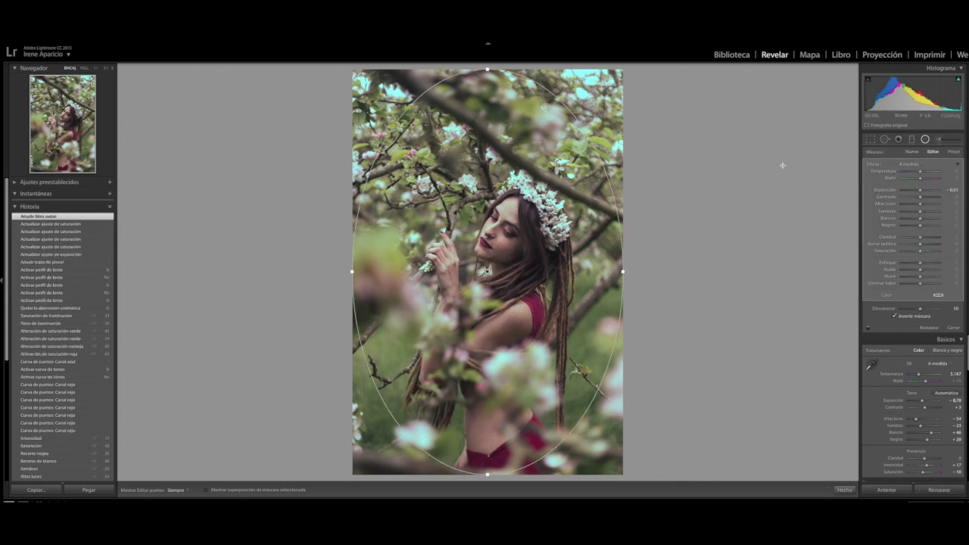
pyautogui.click(894, 316)
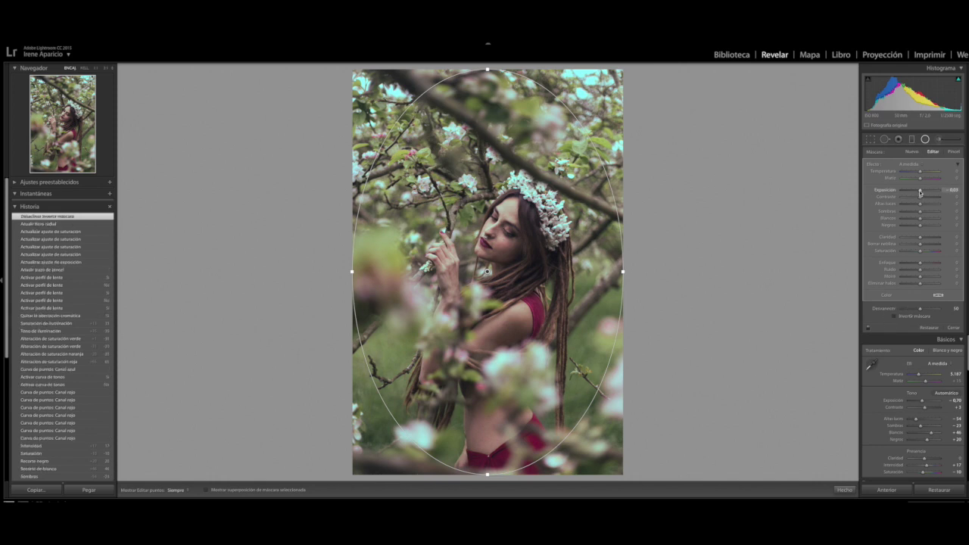
pyautogui.moveTo(918, 190); pyautogui.dragTo(916, 190)
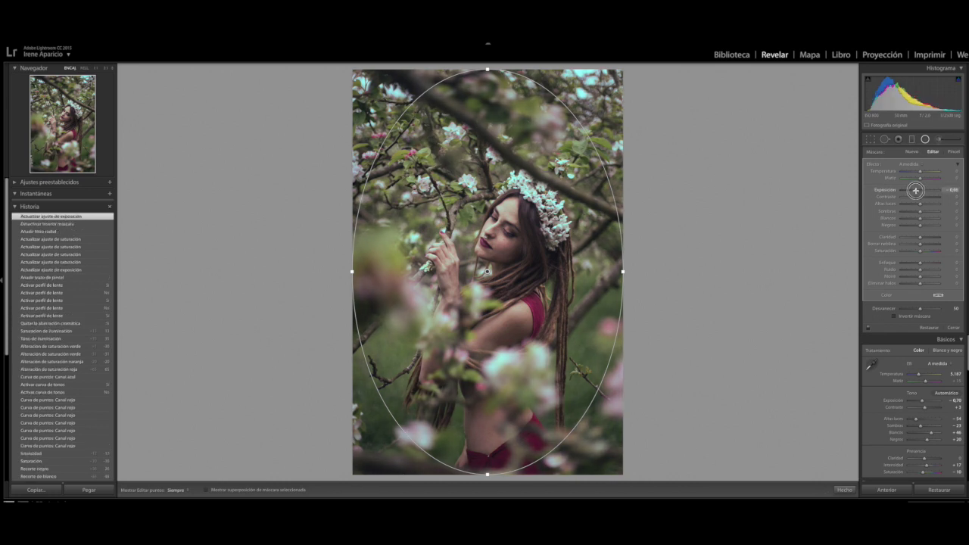
pyautogui.moveTo(915, 190); pyautogui.dragTo(917, 190)
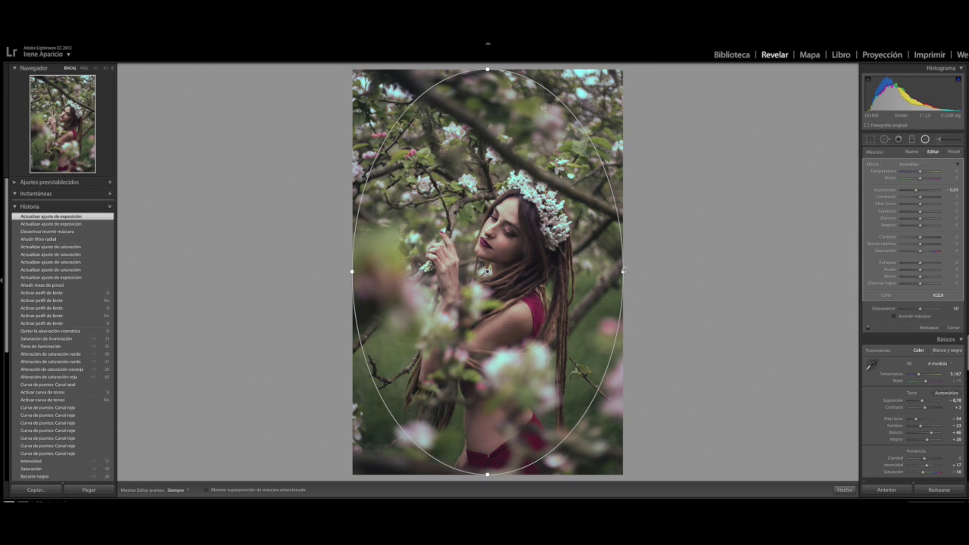
# - Widen and lower the radial oval past the photo's bottom edge, then close the filter
pyautogui.moveTo(623, 270); pyautogui.dragTo(646, 270)
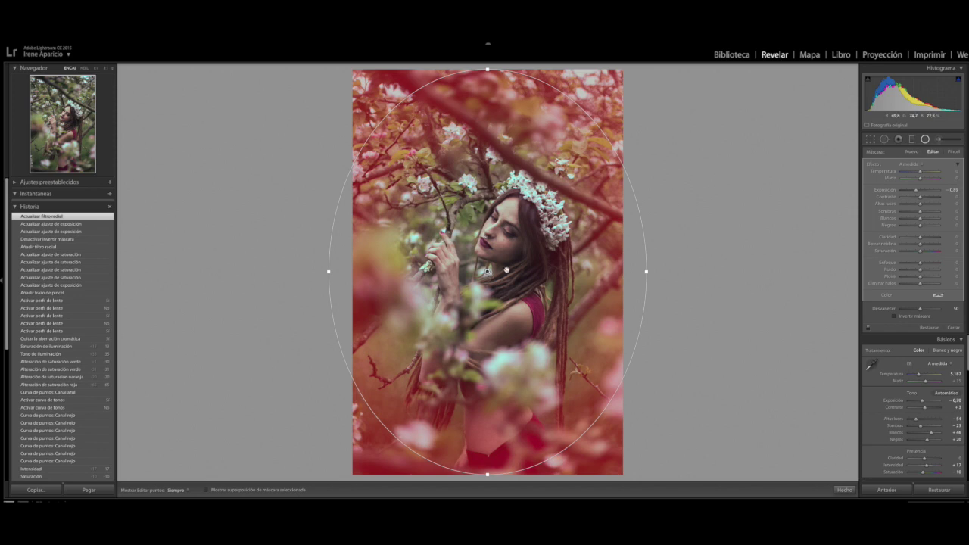
pyautogui.moveTo(646, 272); pyautogui.dragTo(662, 271)
pyautogui.moveTo(487, 474); pyautogui.dragTo(489, 490)
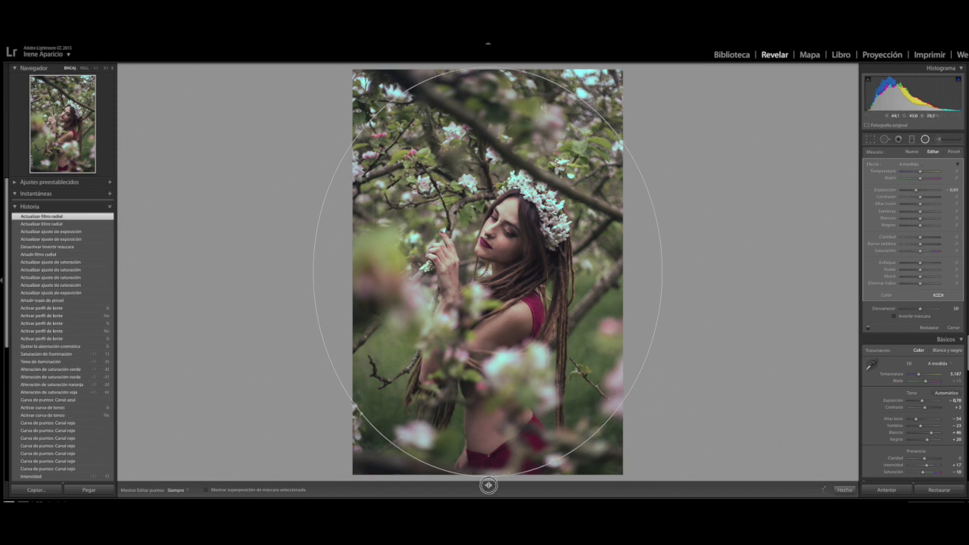
pyautogui.moveTo(493, 340); pyautogui.dragTo(493, 349)
pyautogui.moveTo(661, 280); pyautogui.dragTo(667, 281)
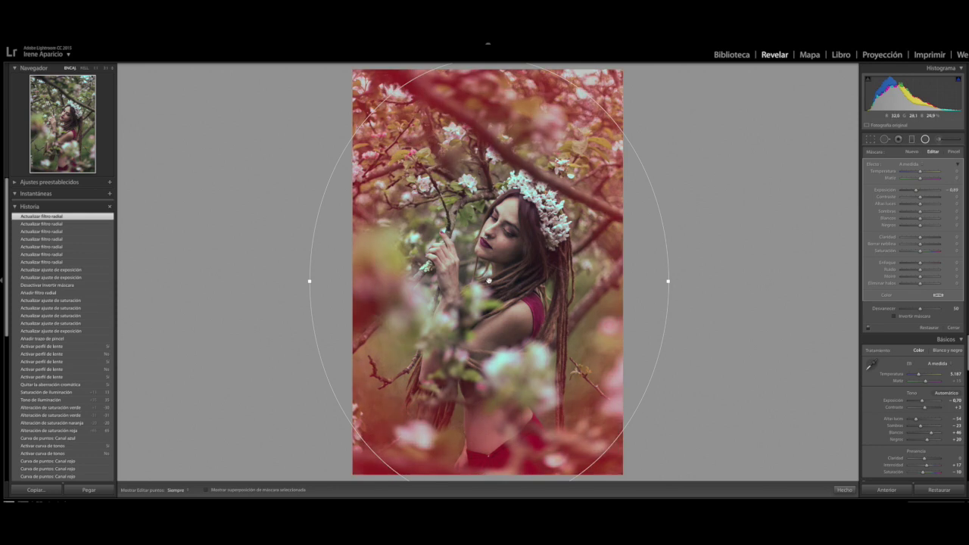
pyautogui.click(925, 139)
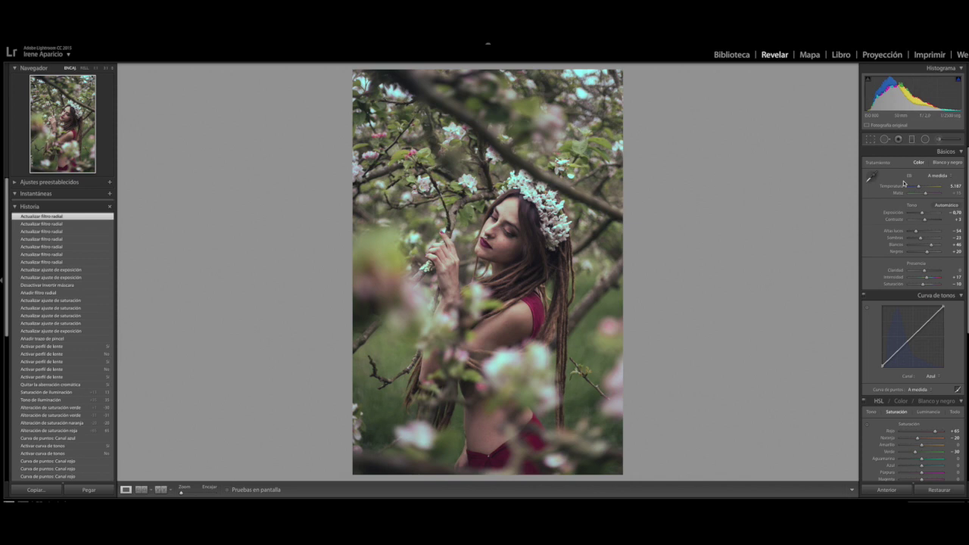
# - Add a graduated filter from the top-left corner toward her head, with exposure 1.07 and dehaze -34
pyautogui.click(912, 139)
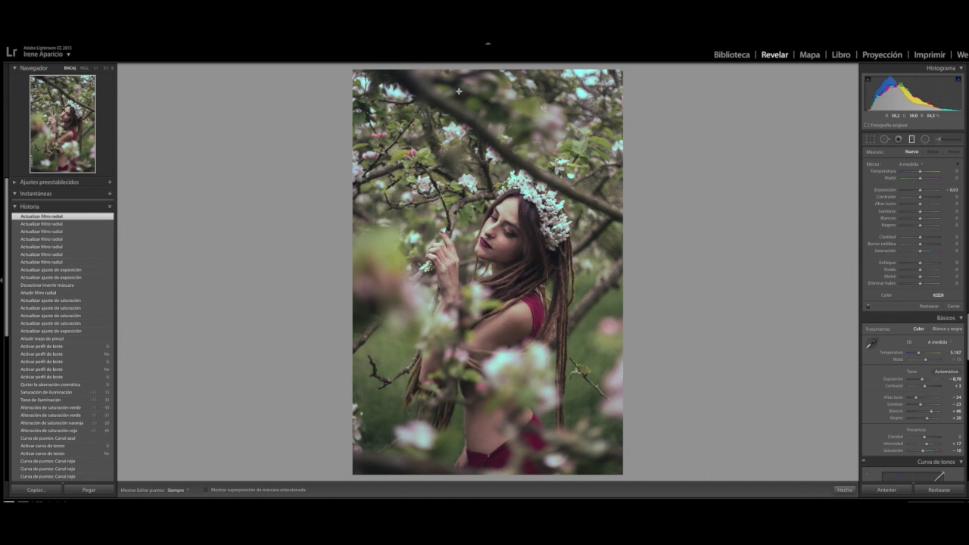
pyautogui.moveTo(357, 76); pyautogui.dragTo(473, 199)
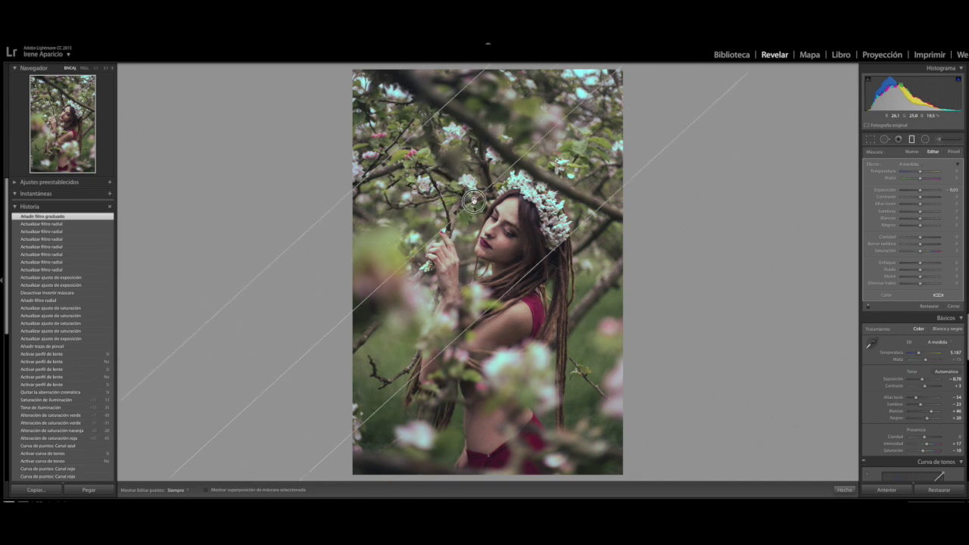
pyautogui.moveTo(473, 199)
pyautogui.mouseDown()
pyautogui.moveTo(451, 170)
pyautogui.moveTo(463, 181)
pyautogui.mouseUp()
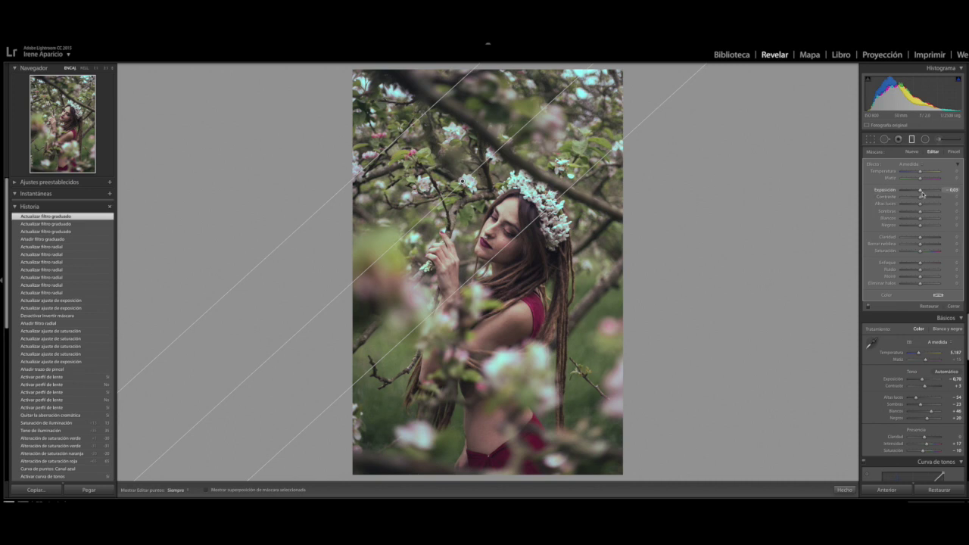
pyautogui.moveTo(920, 190); pyautogui.dragTo(925, 190)
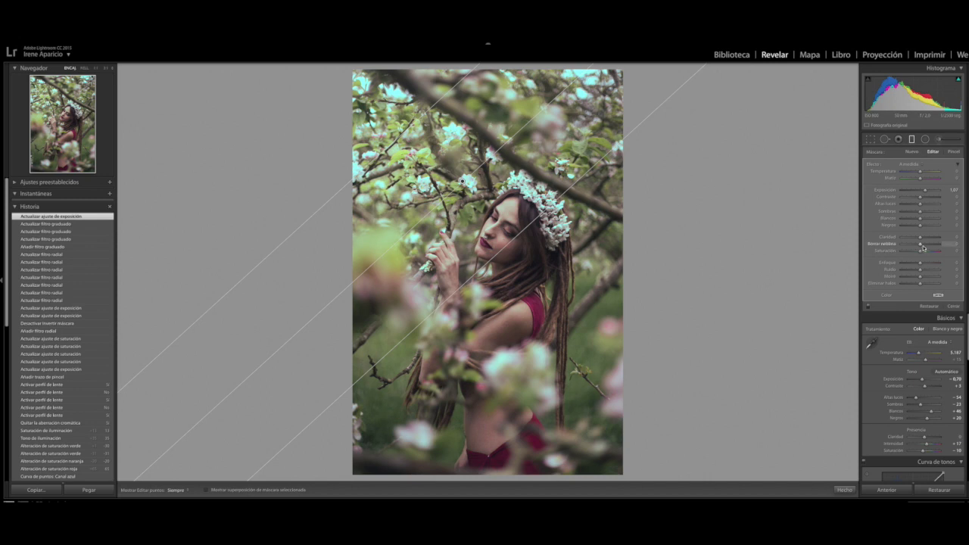
pyautogui.moveTo(920, 244); pyautogui.dragTo(913, 245)
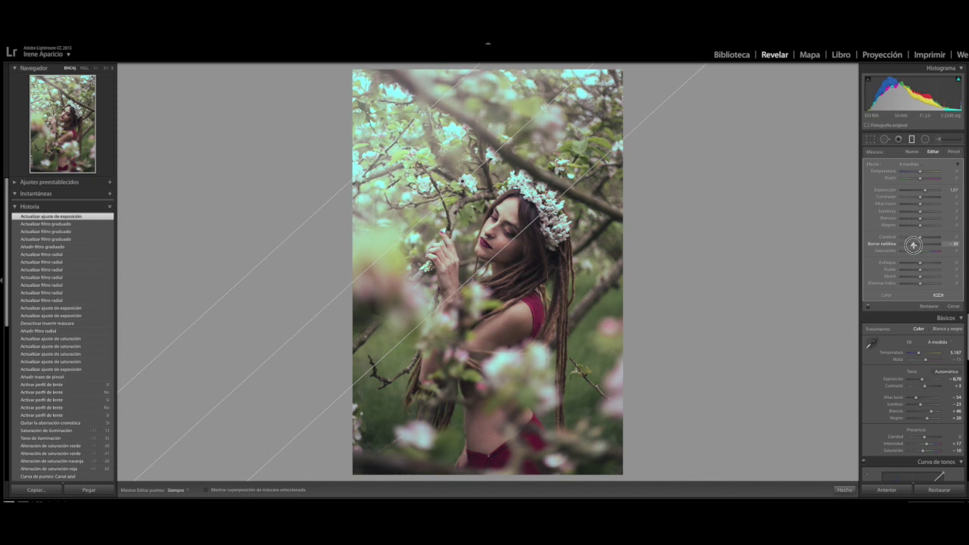
pyautogui.press('m')
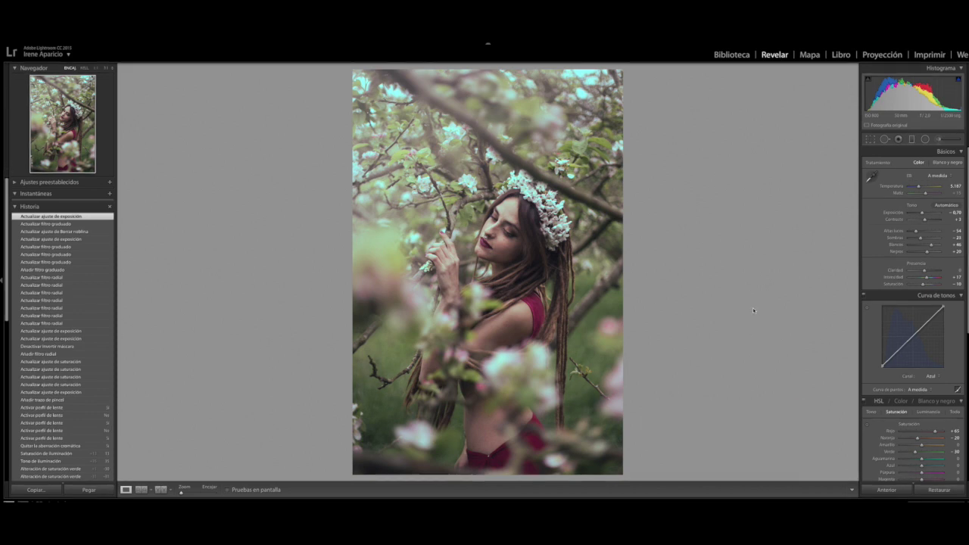
pyautogui.click(936, 491)
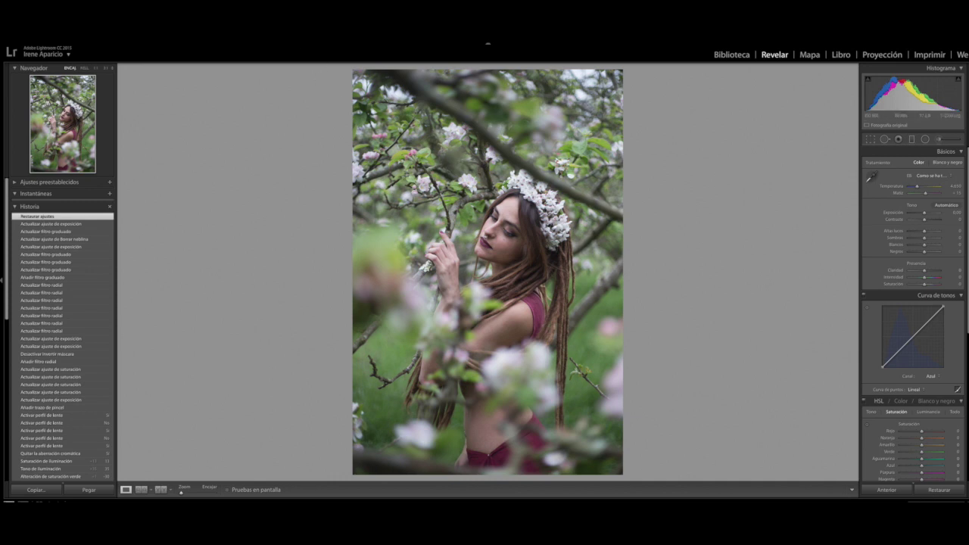
pyautogui.click(89, 42)
pyautogui.click(94, 44)
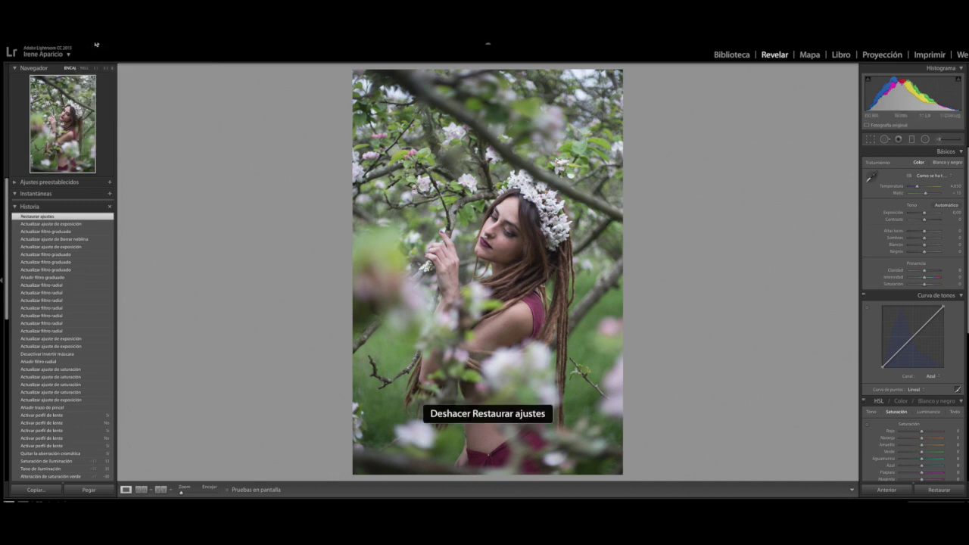